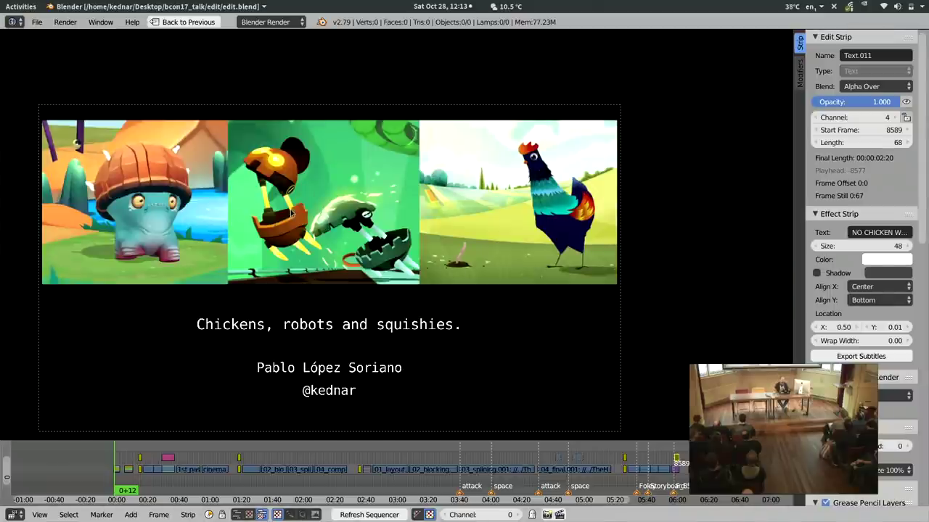
# Step: Switch to the file manager, play the showmefirst.xspf playlist from the bcon17_talk folder, and close the player
pyautogui.press('XF86AudioRaiseVolume')
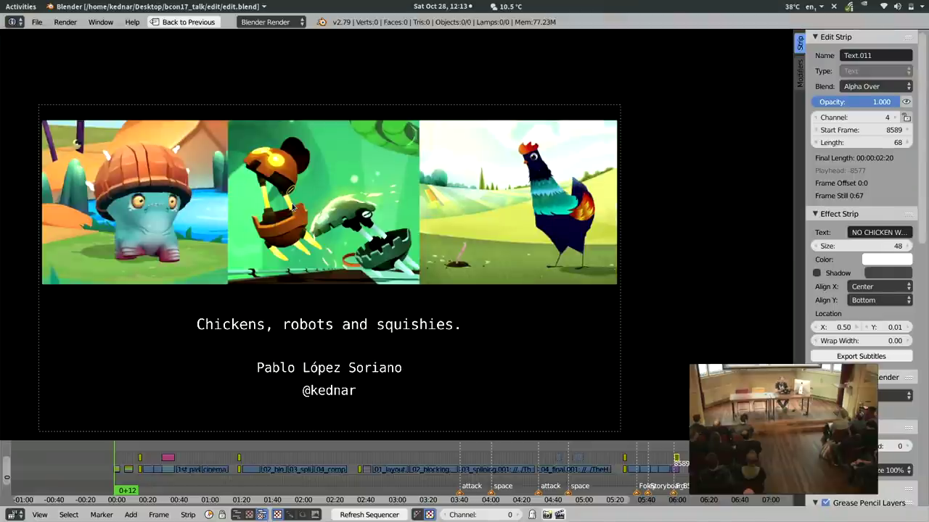
pyautogui.hotkey('alt', 'Tab')
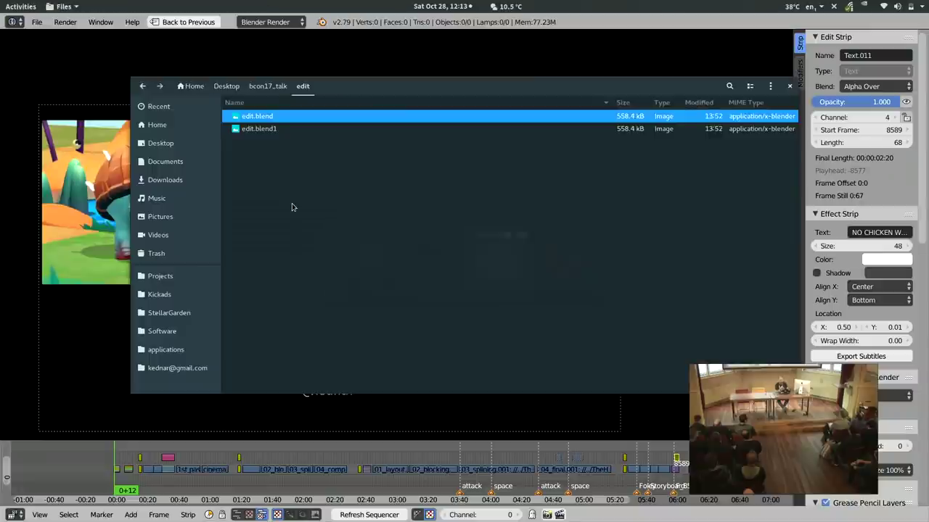
pyautogui.click(269, 86)
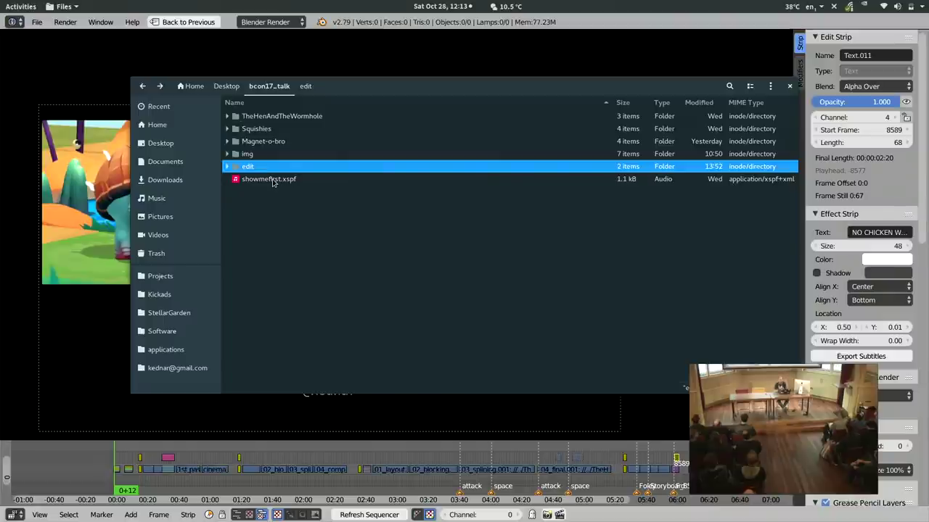
pyautogui.click(129, 329)
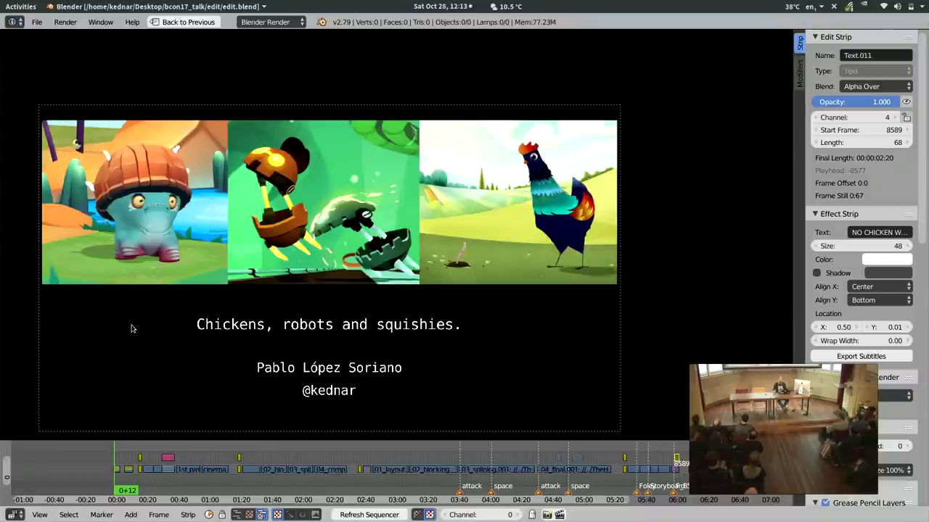
pyautogui.hotkey('alt', 'Tab')
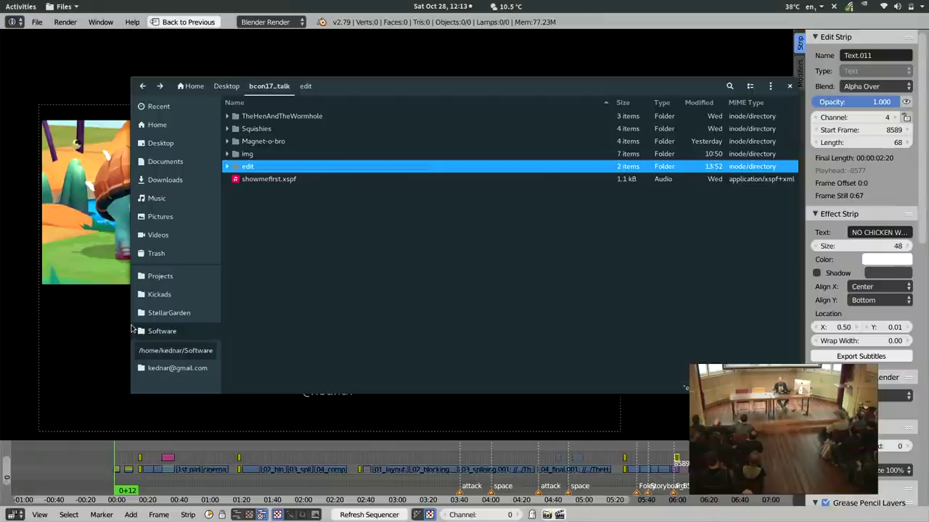
pyautogui.press('Down')
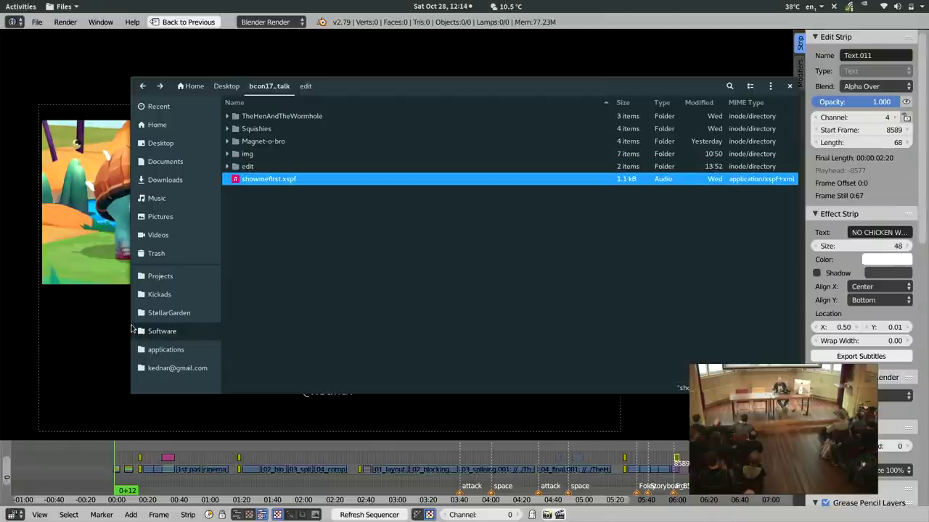
pyautogui.press('Return')
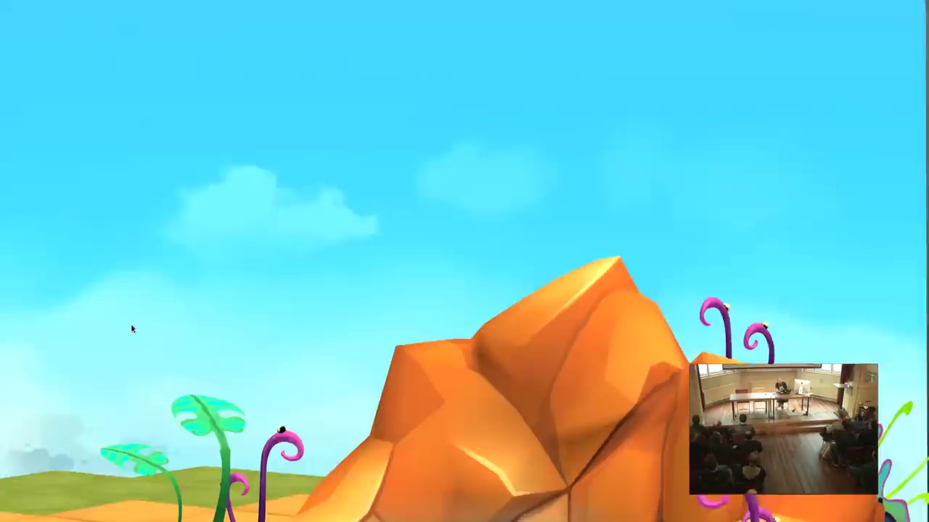
pyautogui.hotkey('ctrl', 'q')
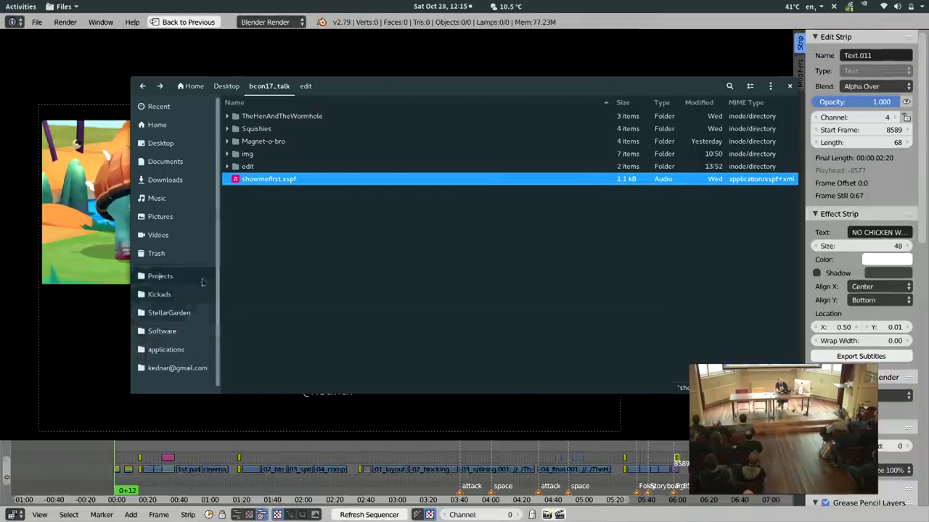
pyautogui.click(239, 271)
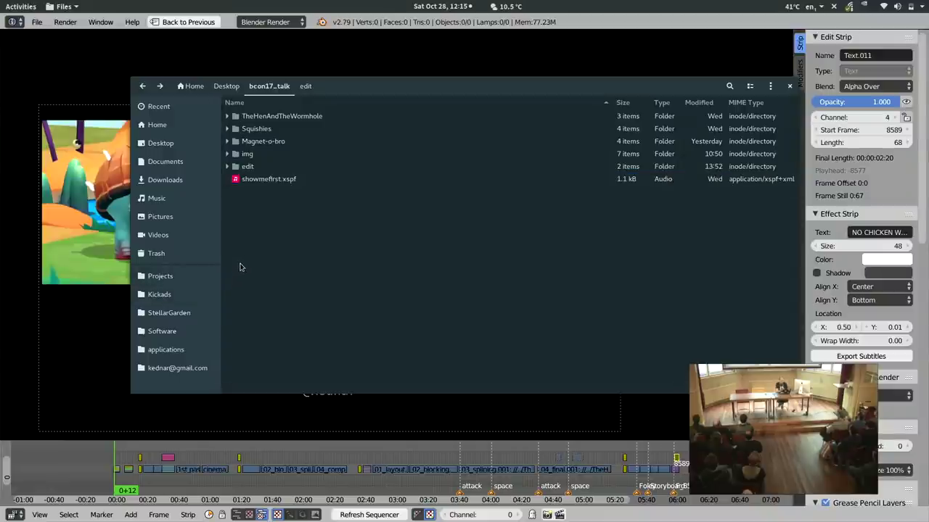
# Step: Switch to Blender and present the opening title and #BCon14 slide, ending with brief playback at the Squishies cinematic card
pyautogui.click(112, 462)
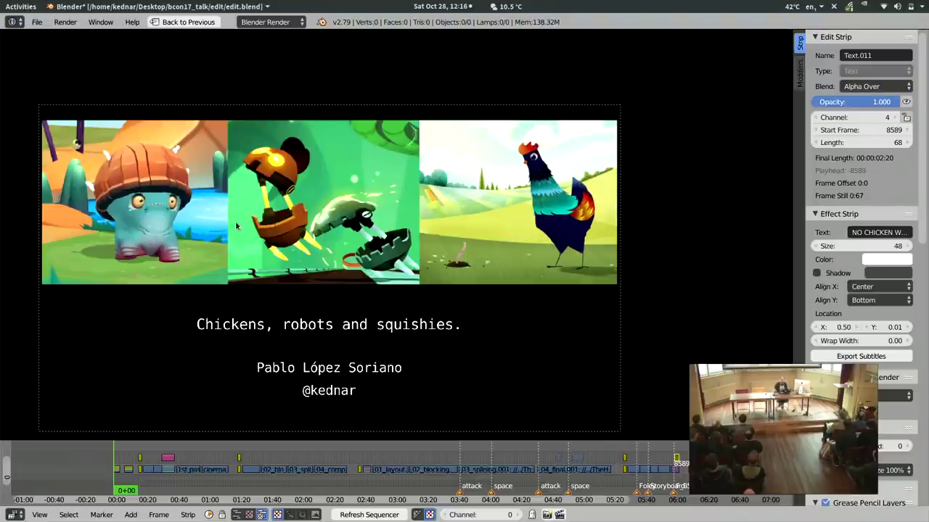
pyautogui.click(127, 457)
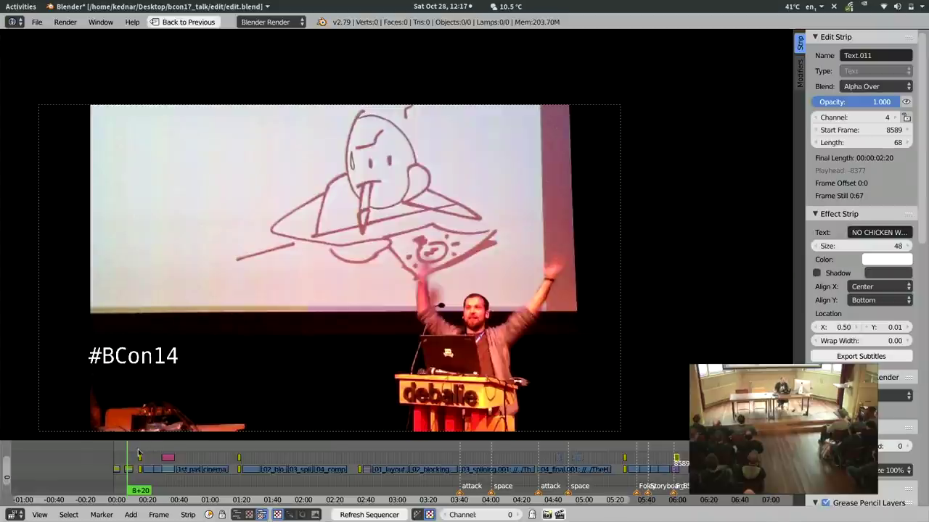
pyautogui.click(139, 454)
pyautogui.hotkey('alt', 'a')
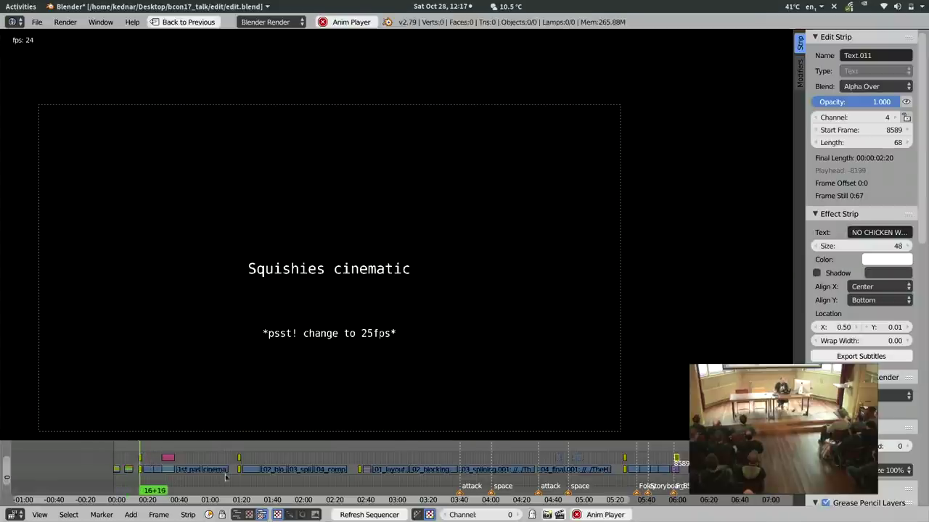
pyautogui.hotkey('alt', 'a')
# Step: Restore the full Video Editing layout and set the scene's frame rate to 25 fps
pyautogui.hotkey('ctrl', 'Up')
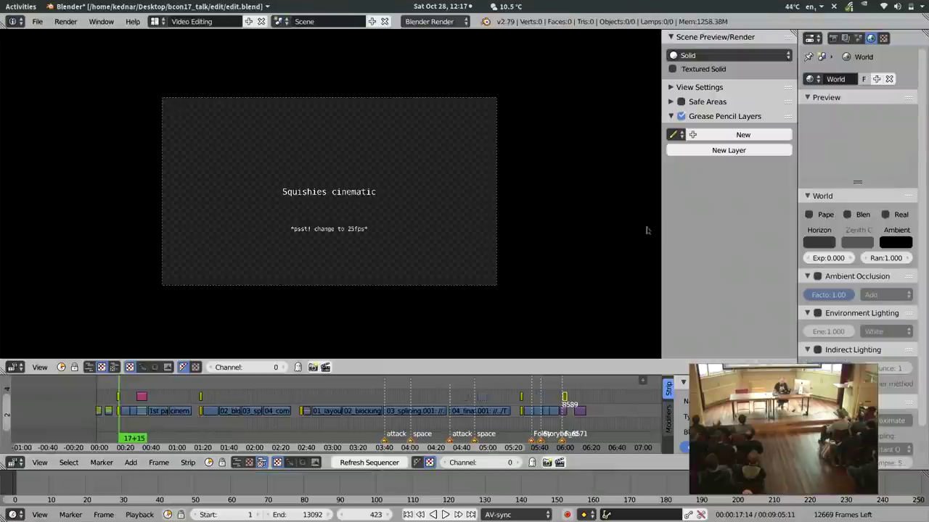
pyautogui.click(833, 38)
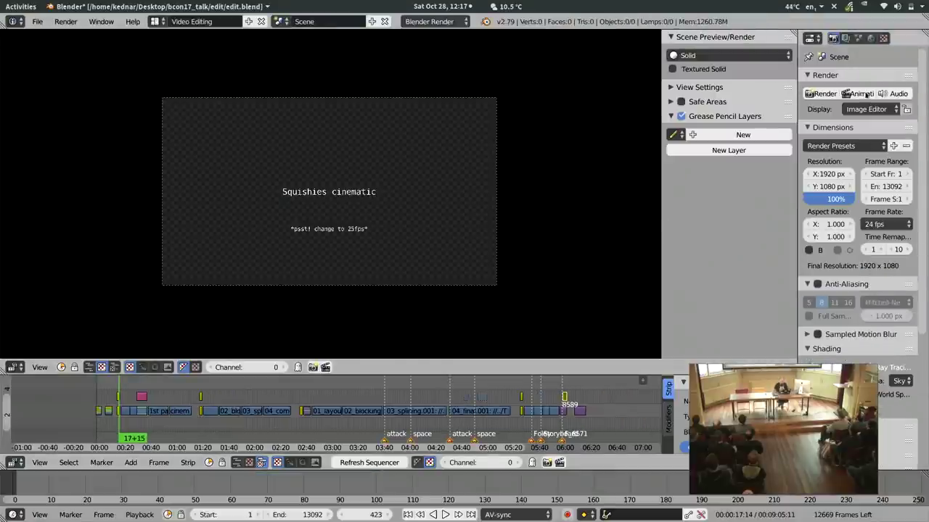
pyautogui.click(883, 224)
pyautogui.click(880, 238)
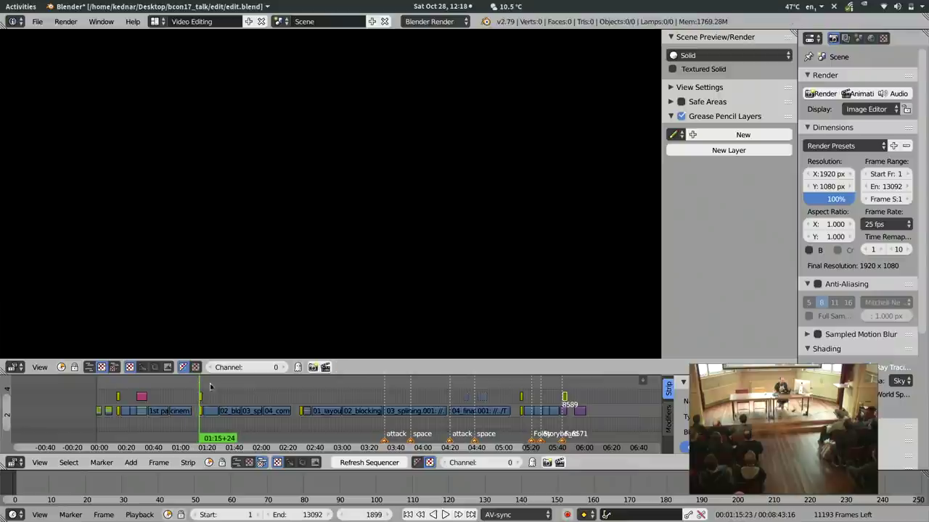
# Step: Place the playhead on the Magnet-O-Bro teaser card and set the scene's frame rate to 24 fps
pyautogui.moveTo(202, 384); pyautogui.dragTo(204, 387)
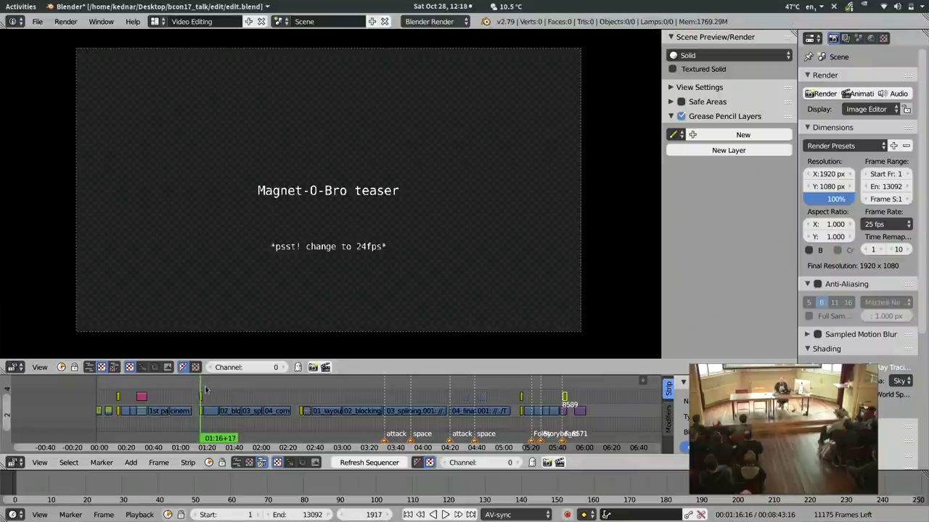
pyautogui.click(885, 224)
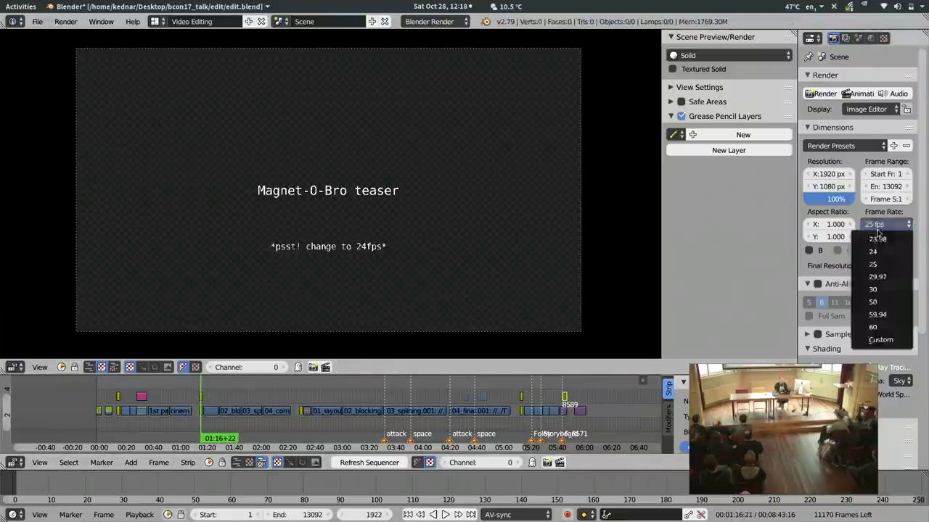
pyautogui.click(881, 253)
# Step: Play the Magnet-O-Bro teaser section in the maximized preview, and restore the full layout when it ends
pyautogui.hotkey('alt', 'a')
pyautogui.hotkey('ctrl', 'space')
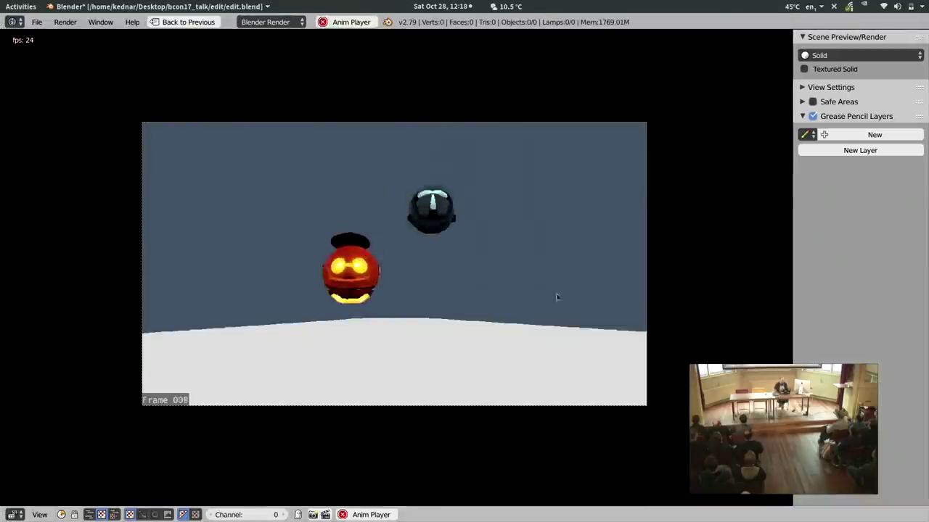
pyautogui.moveTo(708, 302)
pyautogui.keyDown('ctrl'); pyautogui.mouseDown(button='middle')
pyautogui.moveTo(716, 286)
pyautogui.moveTo(723, 295)
pyautogui.mouseUp(button='middle'); pyautogui.keyUp('ctrl')
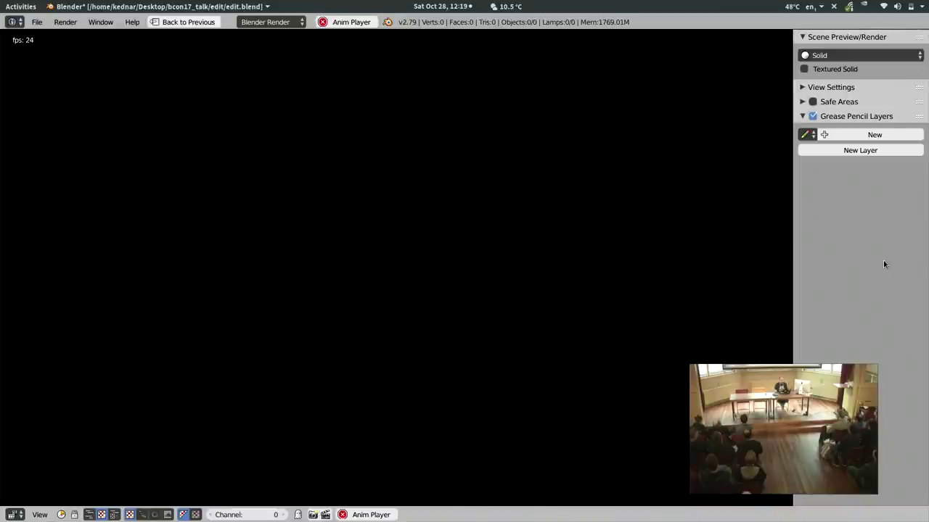
pyautogui.hotkey('ctrl', 'space')
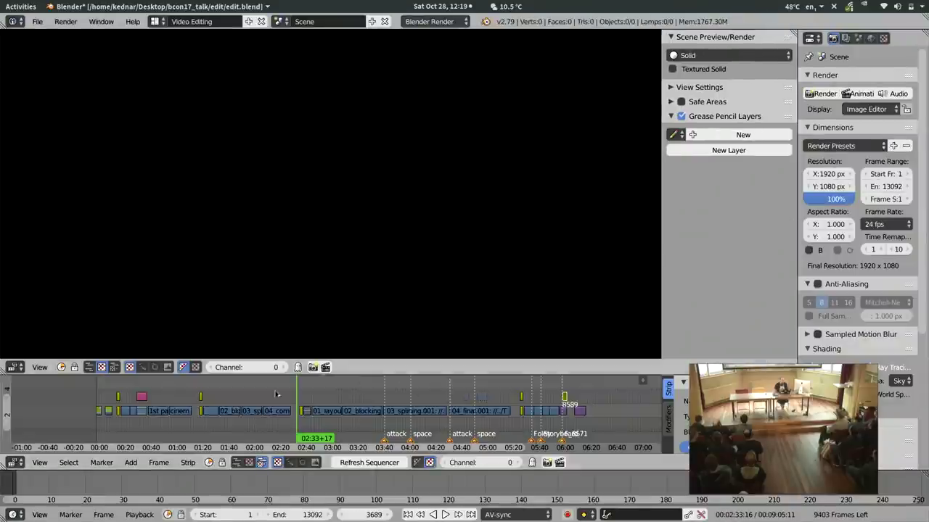
# Step: Go back to the robots' shot in the 04_comp strip and step through it frame by frame in both directions
pyautogui.click(274, 392)
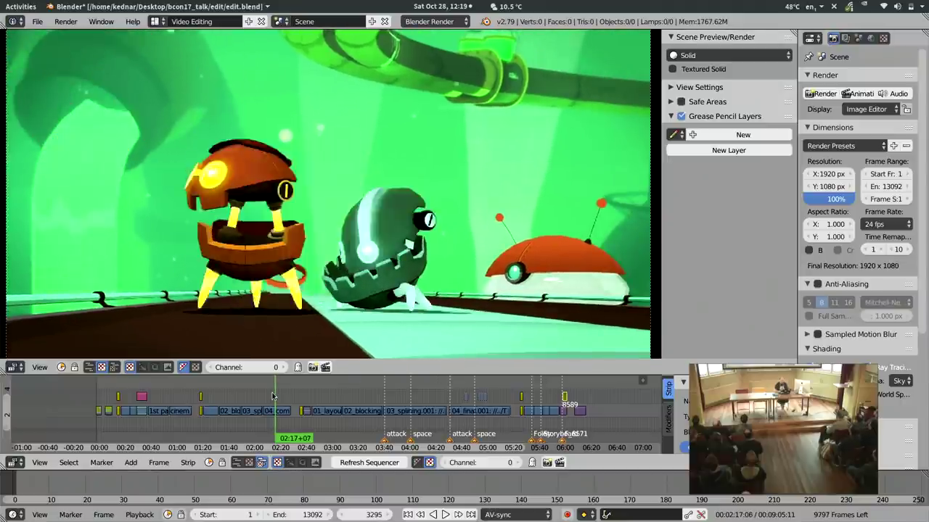
pyautogui.press('Left')
pyautogui.press('Left')
pyautogui.press('Left')
pyautogui.press('Right')
pyautogui.press('Right')
pyautogui.press('Right')
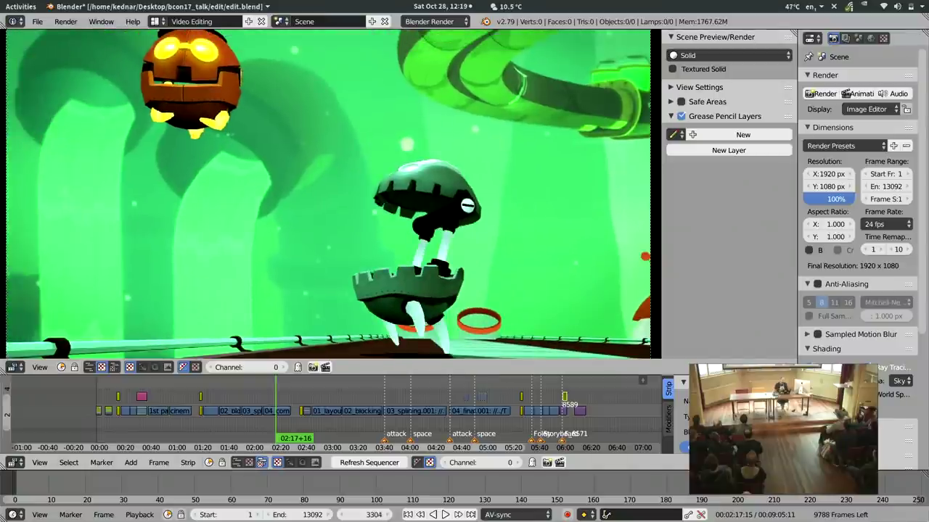
# Step: Play from The Hen and the Wormhole title card and stop at the storyboard pages
pyautogui.click(302, 399)
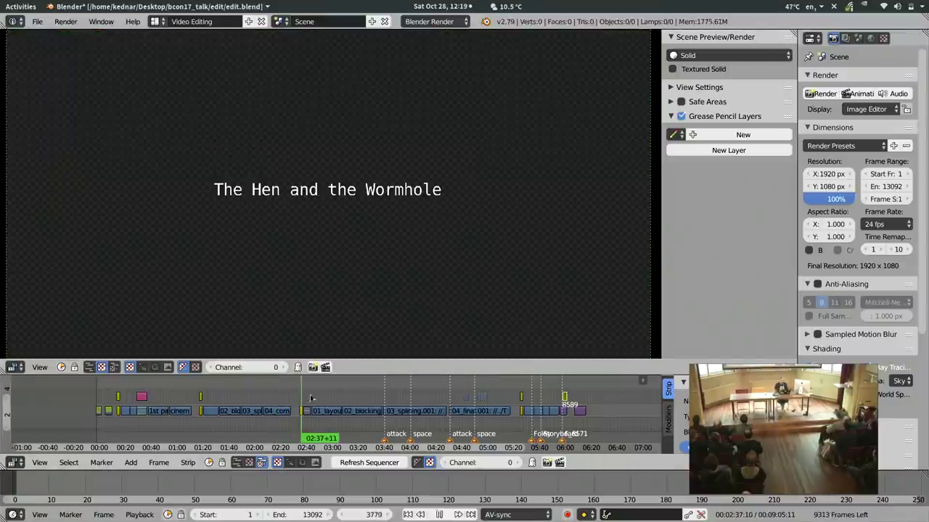
pyautogui.hotkey('alt', 'a')
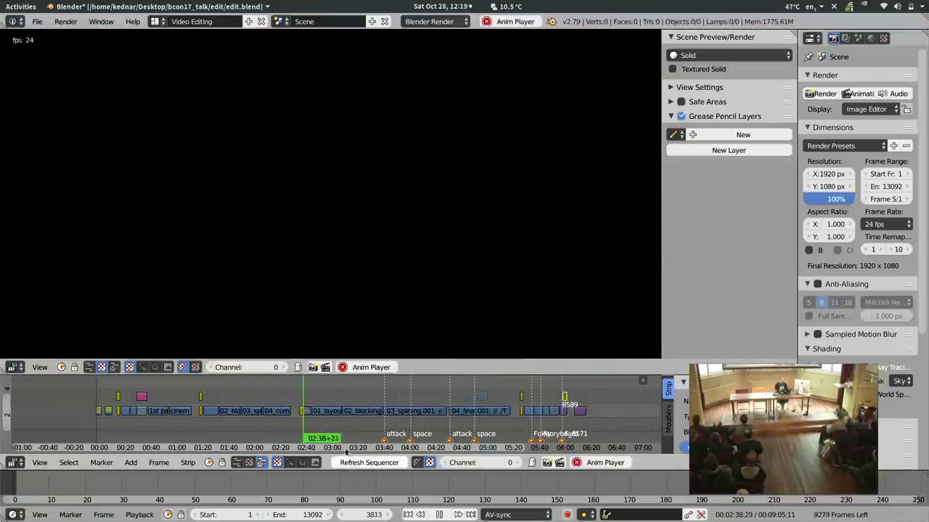
pyautogui.hotkey('alt', 'a')
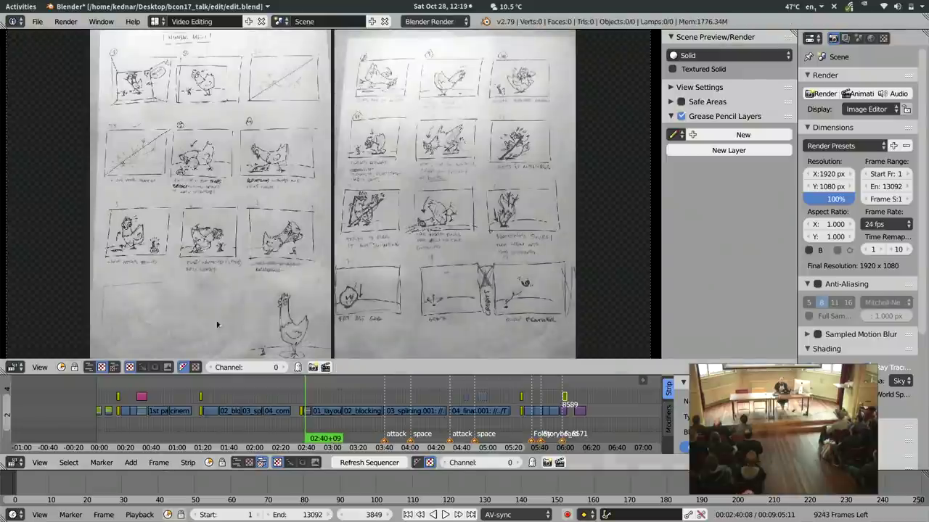
# Step: Examine the hen storyboard panels up close in the maximized preview, and return to the full layout
pyautogui.hotkey('ctrl', 'Up')
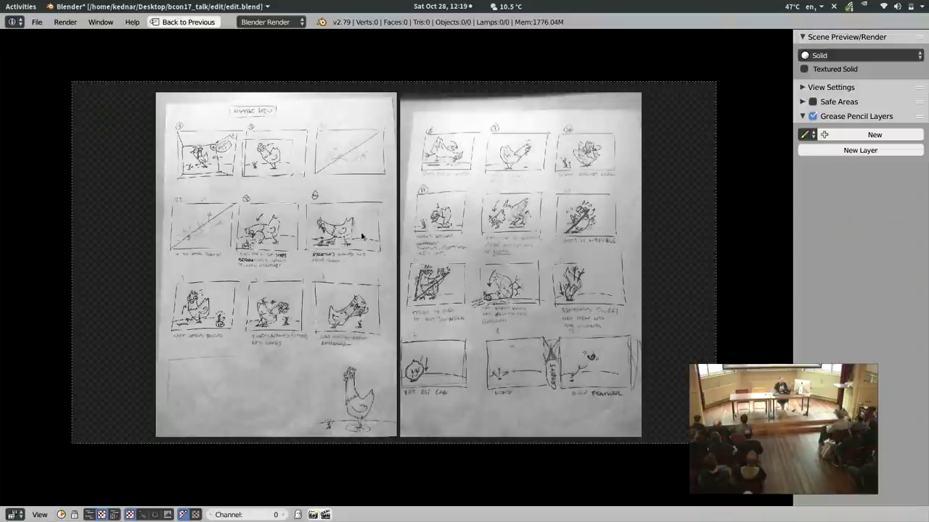
pyautogui.keyDown('ctrl'); pyautogui.moveTo(361, 216); pyautogui.dragTo(615, 257, button='middle'); pyautogui.keyUp('ctrl')
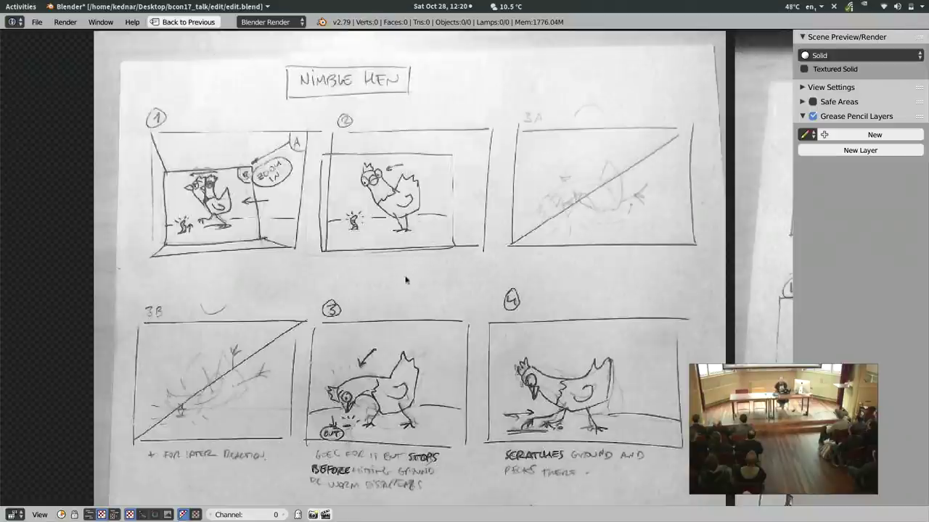
pyautogui.scroll(3, 310, 234)
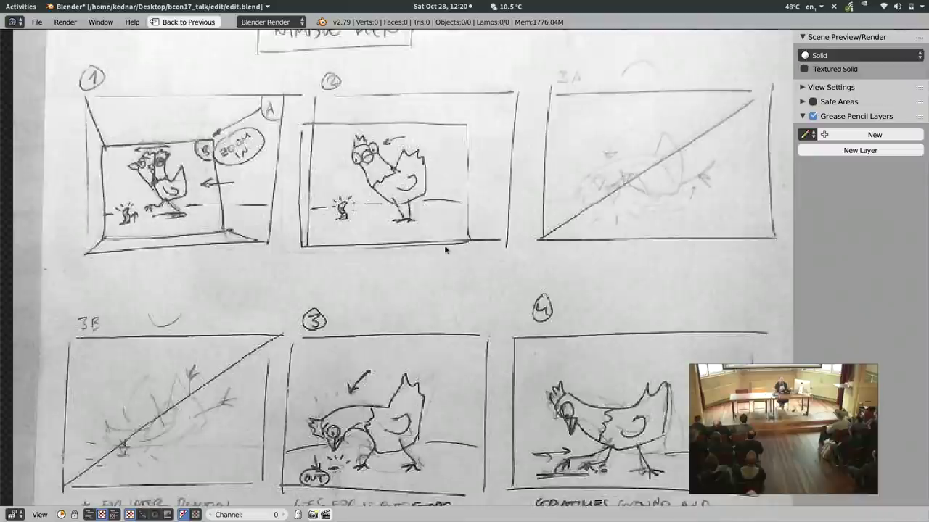
pyautogui.moveTo(470, 305); pyautogui.dragTo(451, 217, button='middle')
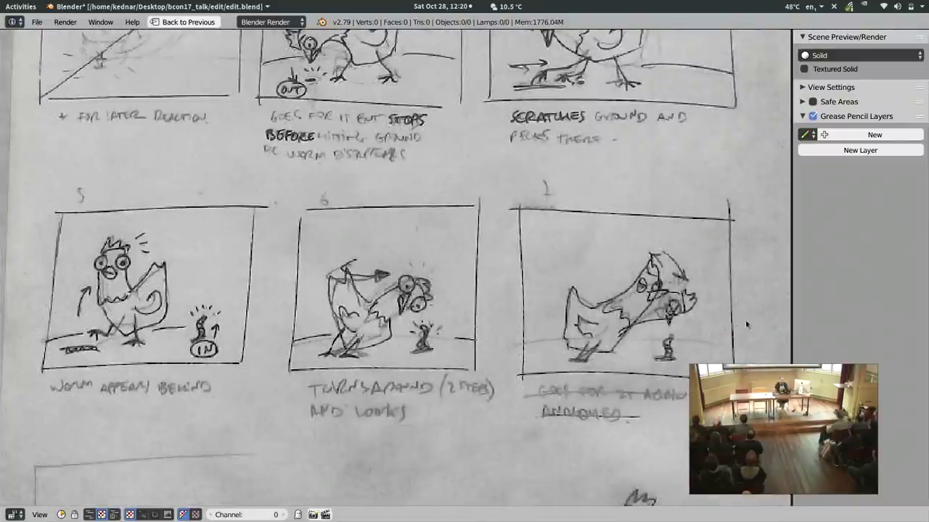
pyautogui.scroll(-3, 744, 327)
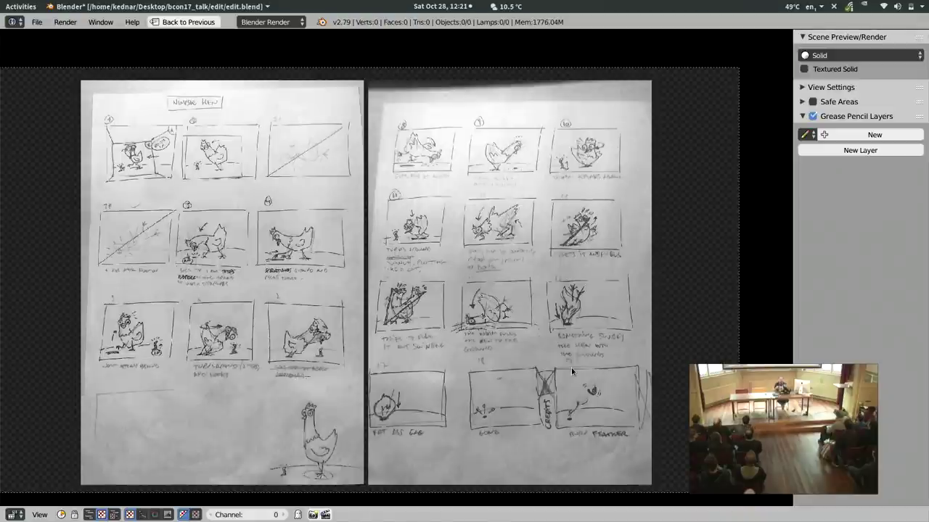
pyautogui.hotkey('ctrl', 'Up')
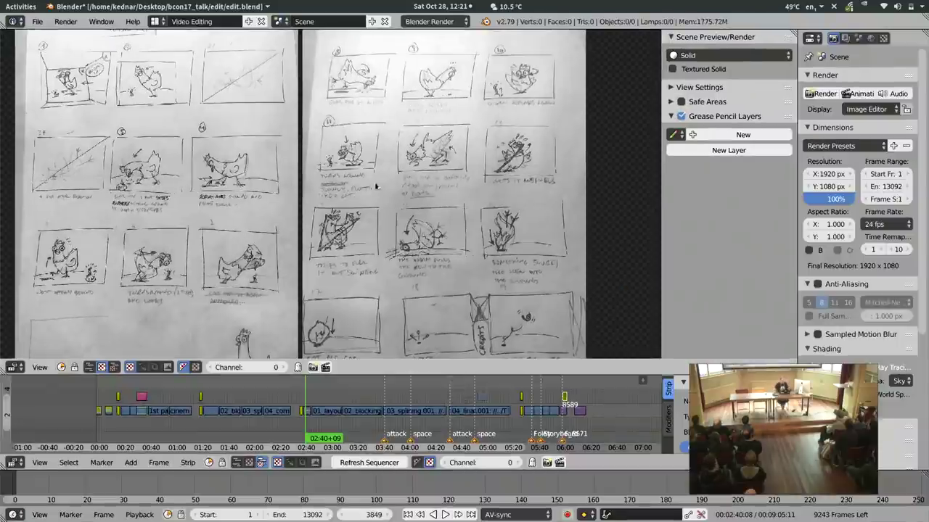
pyautogui.keyDown('ctrl'); pyautogui.moveTo(464, 159); pyautogui.dragTo(448, 181, button='middle'); pyautogui.keyUp('ctrl')
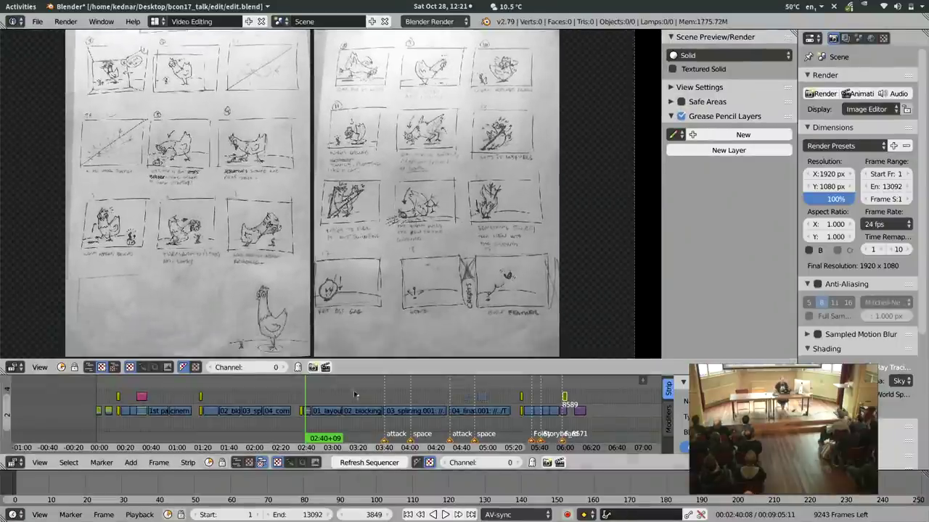
# Step: Play the hen's 01_layout strip from its beginning in the maximized preview and stop at its end
pyautogui.click(317, 391)
pyautogui.hotkey('alt', 'a')
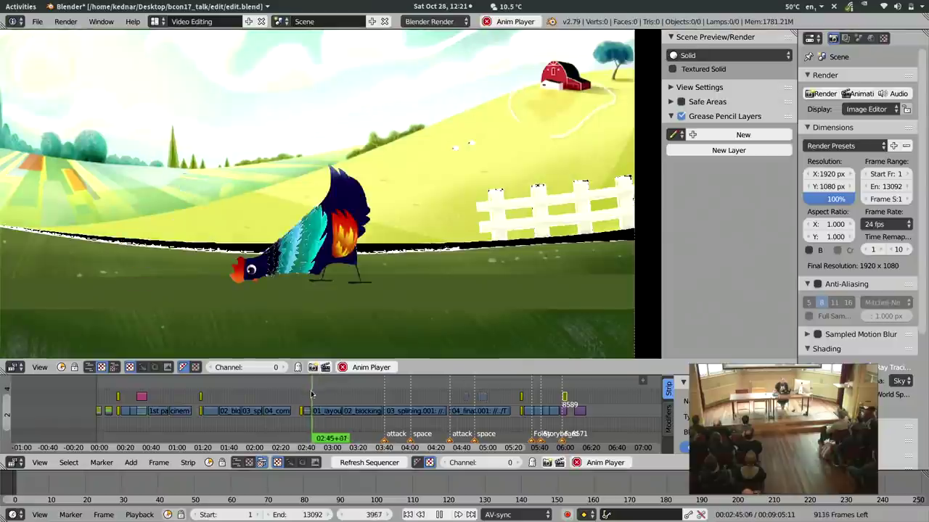
pyautogui.hotkey('ctrl', 'Up')
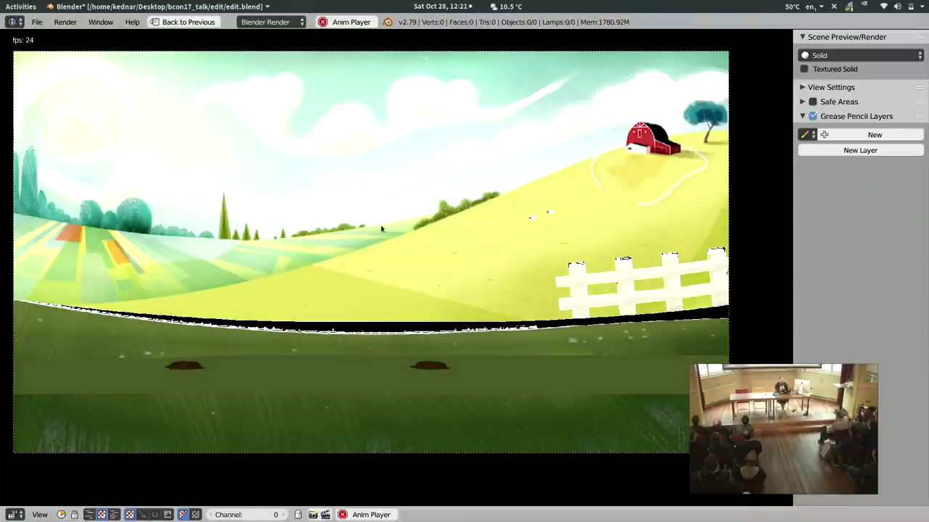
pyautogui.press('Escape')
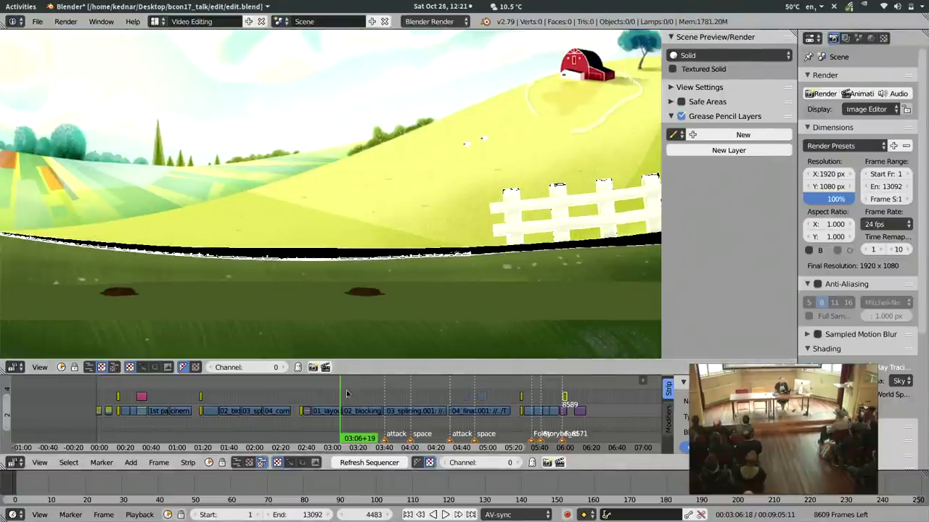
# Step: Play the hen's 02_blocking strip from its beginning in the maximized preview, stop it, and return to the full layout
pyautogui.moveTo(346, 394); pyautogui.dragTo(344, 394)
pyautogui.hotkey('alt', 'a')
pyautogui.hotkey('ctrl', 'Up')
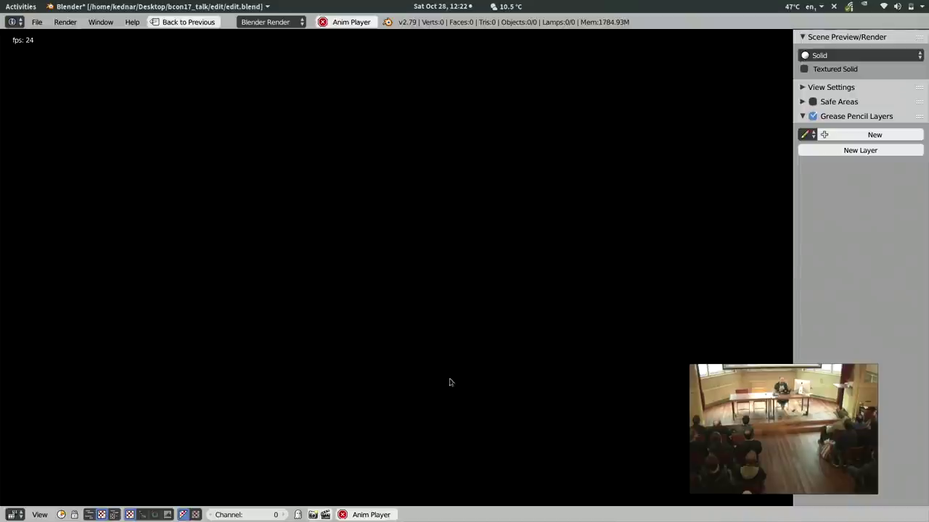
pyautogui.hotkey('alt', 'a')
pyautogui.hotkey('ctrl', 'Up')
# Step: Move the playhead to the fallen hen shot at the end of the 02_blocking strip and play it briefly
pyautogui.keyDown('ctrl'); pyautogui.moveTo(398, 416); pyautogui.dragTo(411, 396, button='middle'); pyautogui.keyUp('ctrl')
pyautogui.moveTo(411, 396); pyautogui.dragTo(493, 396, button='middle')
pyautogui.click(486, 395)
pyautogui.hotkey('alt', 'a')
pyautogui.press('Escape')
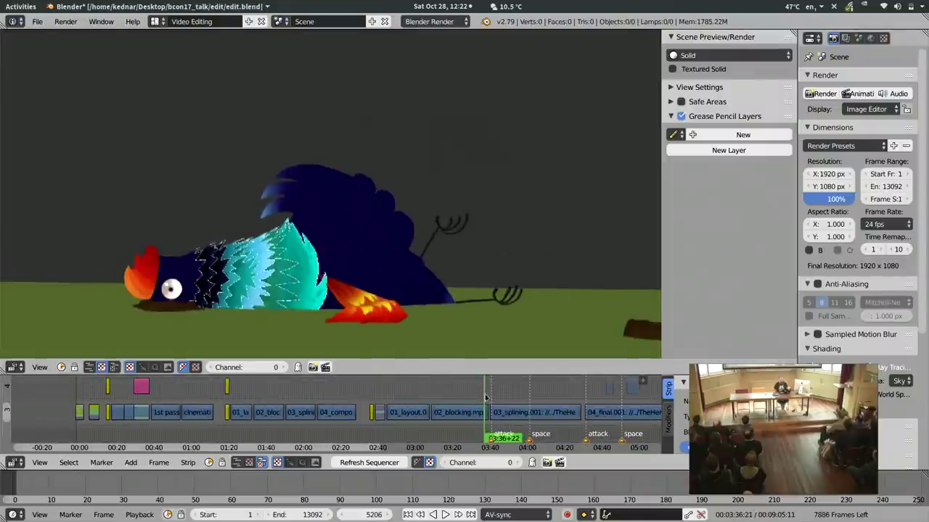
# Step: Step forward frame by frame through the fallen hen's shot, and play on to the hen seen from behind
pyautogui.press('Right')
pyautogui.press('Right')
pyautogui.press('Right')
pyautogui.press('Right')
pyautogui.press('Right')
pyautogui.press('Right')
pyautogui.press('Right')
pyautogui.press('Right')
pyautogui.press('Right')
pyautogui.press('Right')
pyautogui.press('Right')
pyautogui.press('Right')
pyautogui.press('Right')
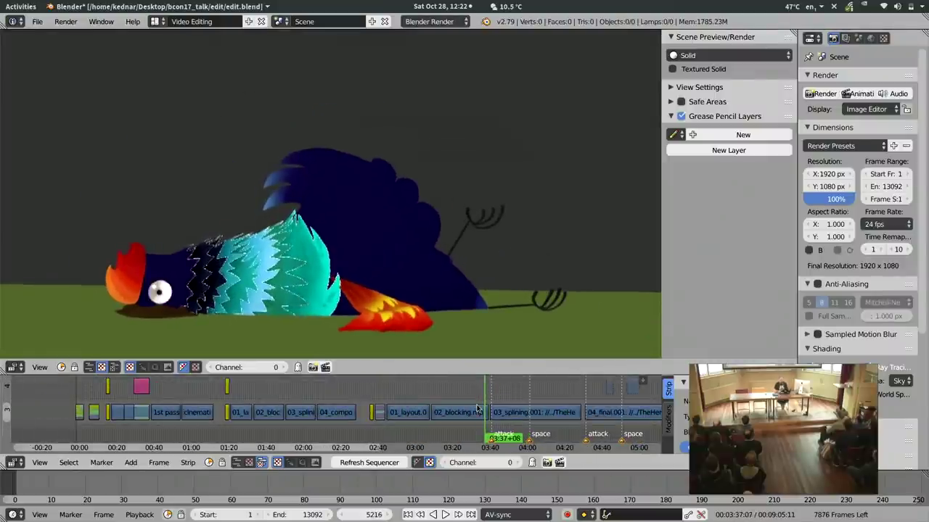
pyautogui.press('Right')
pyautogui.press('Right')
pyautogui.press('Right')
pyautogui.hotkey('alt', 'a')
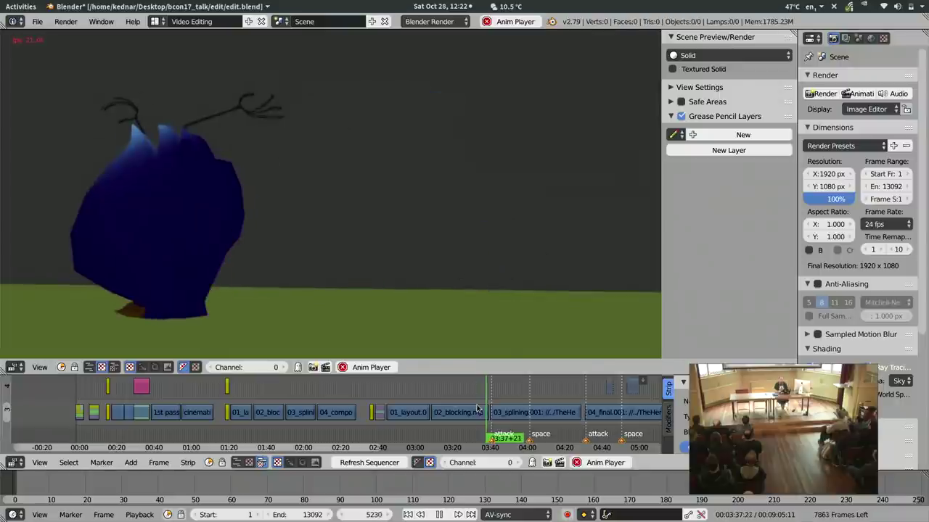
pyautogui.hotkey('alt', 'a')
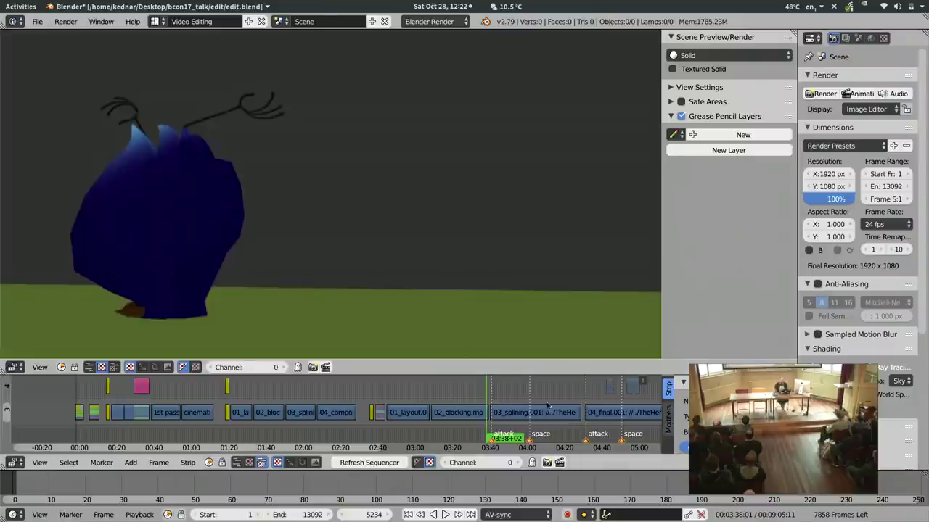
# Step: Play the hen's 03_splining strip in the maximized preview, stop at its end, and return to the full layout
pyautogui.hotkey('alt', 'a')
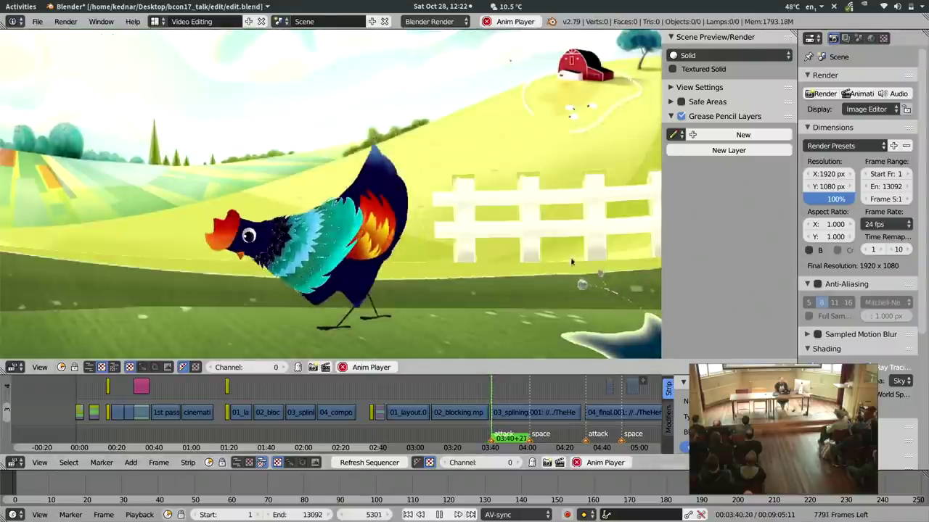
pyautogui.hotkey('ctrl', 'space')
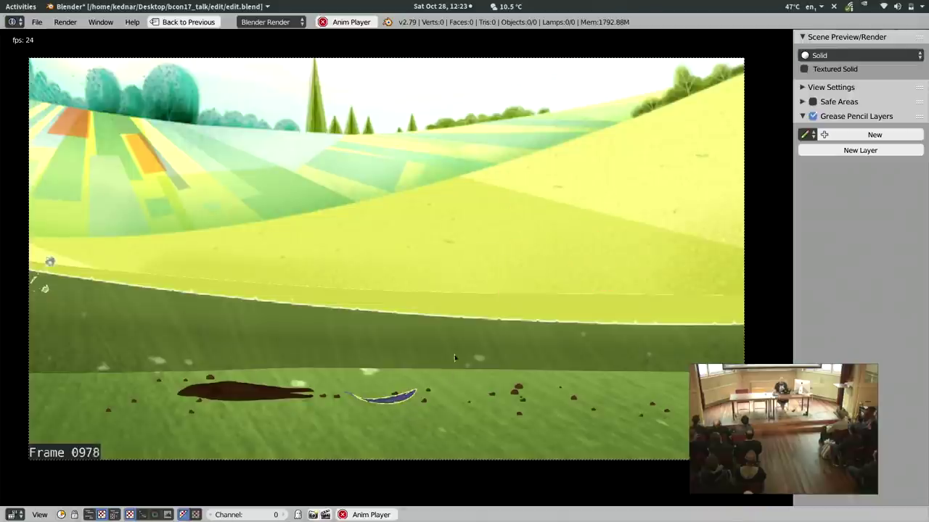
pyautogui.hotkey('alt', 'a')
pyautogui.hotkey('shift', 'space')
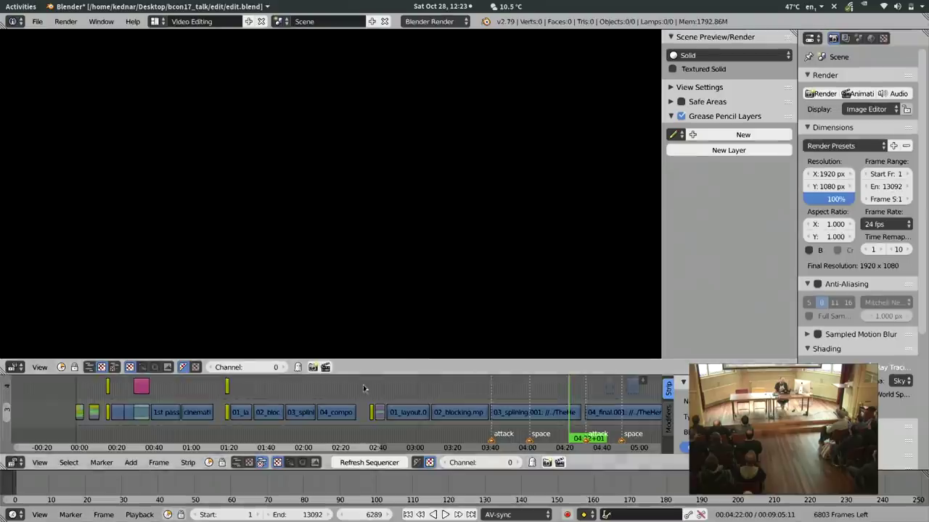
# Step: Jump to the hen floating in space just before the 04_final strip, and view that shot in the maximized preview
pyautogui.moveTo(548, 412); pyautogui.dragTo(430, 421, button='middle')
pyautogui.hotkey('alt', 'a')
pyautogui.hotkey('alt', 'a')
pyautogui.click(457, 404)
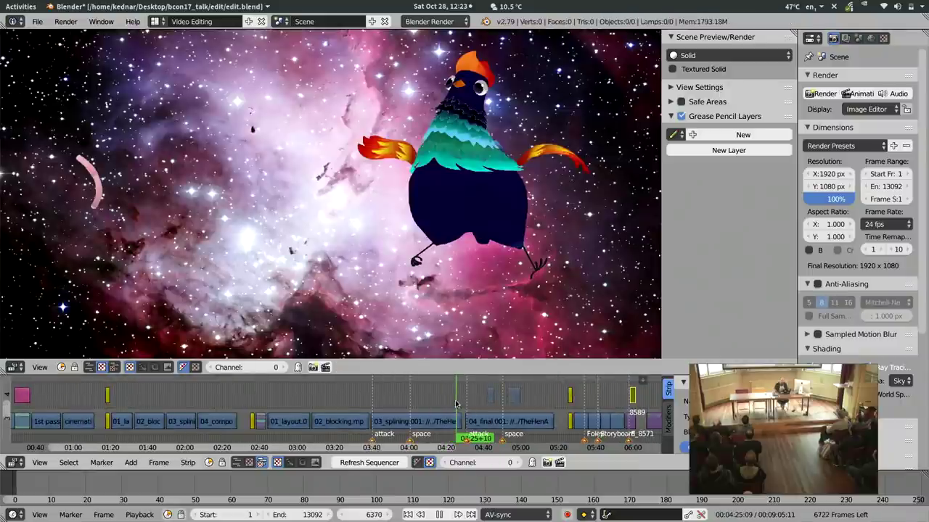
pyautogui.hotkey('ctrl', 'Up')
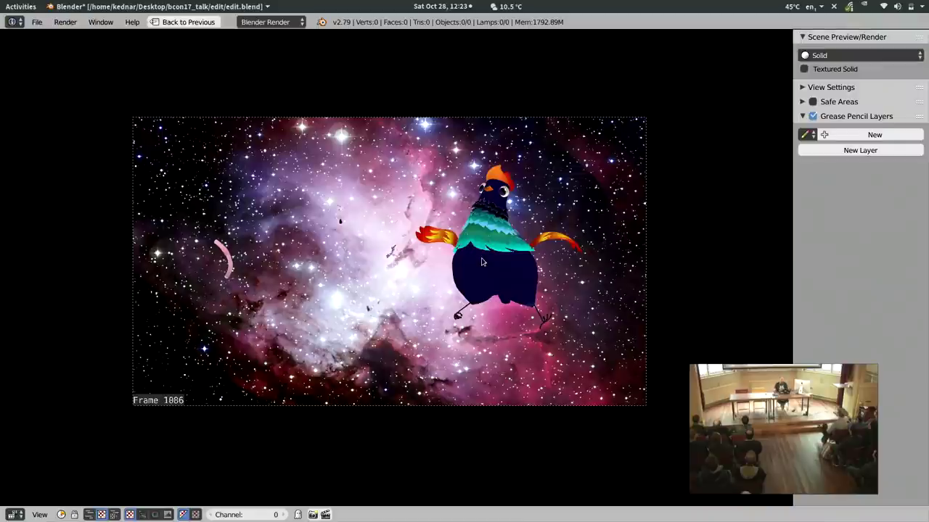
pyautogui.hotkey('ctrl', 'Up')
# Step: Shift all the timeline markers forward by about 18 seconds, bringing the second attack marker to the 04_final attack shot
pyautogui.moveTo(519, 431)
pyautogui.mouseDown(button='middle')
pyautogui.moveTo(509, 419)
pyautogui.moveTo(529, 437)
pyautogui.mouseUp(button='middle')
pyautogui.click(493, 394)
pyautogui.press('g')
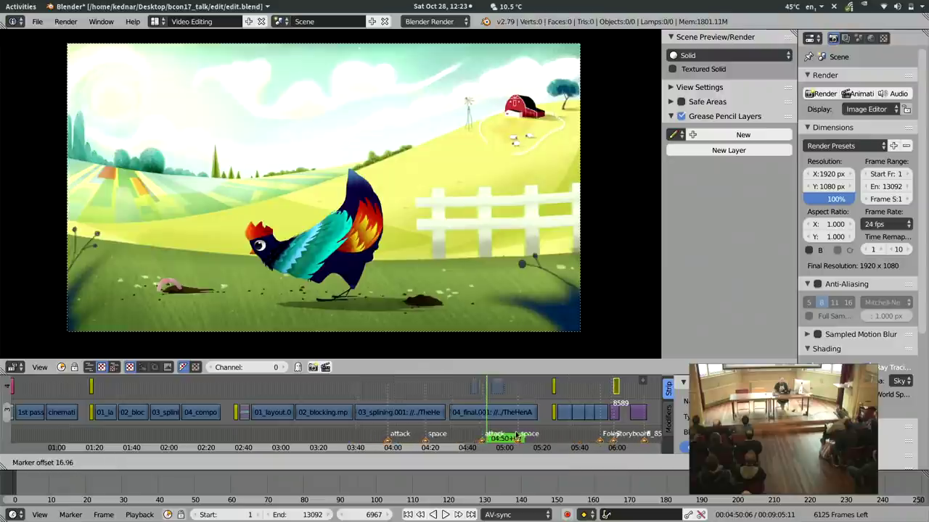
pyautogui.click(519, 436)
# Step: Check the credits shot, the hen and worm in space, and the Creative Commons icons near the end of 04_final
pyautogui.click(523, 405)
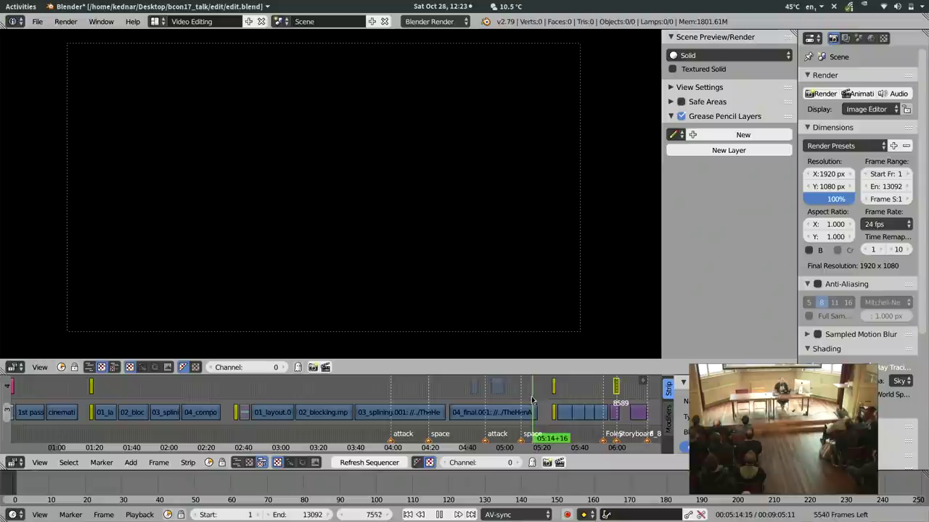
pyautogui.click(532, 400)
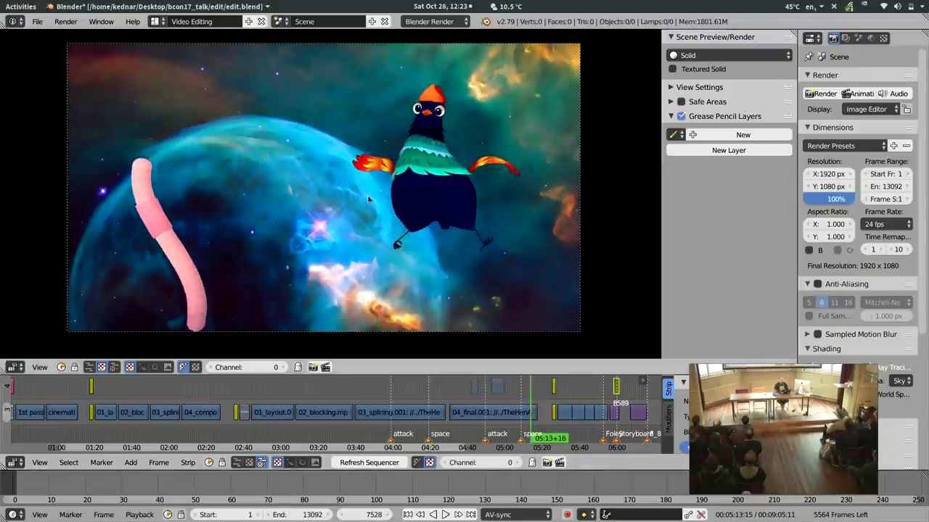
pyautogui.hotkey('alt', 'a')
pyautogui.hotkey('alt', 'a')
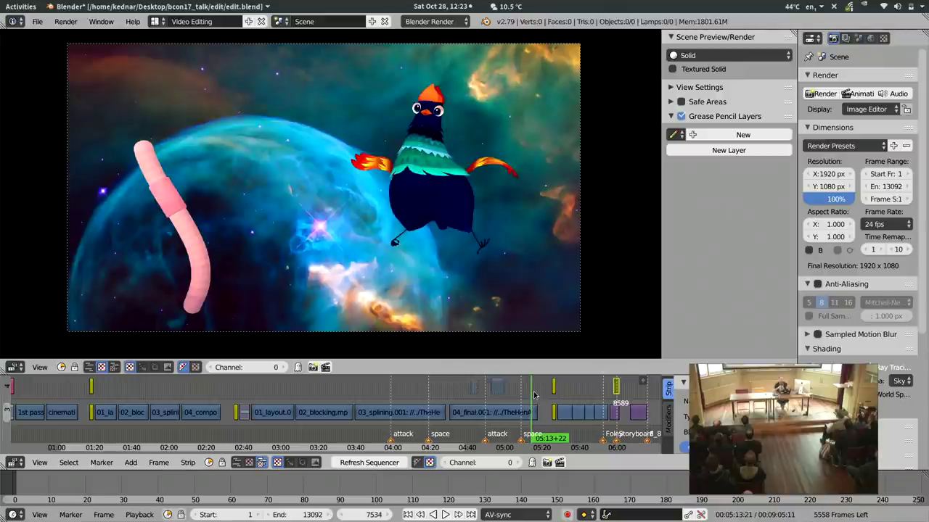
pyautogui.click(535, 392)
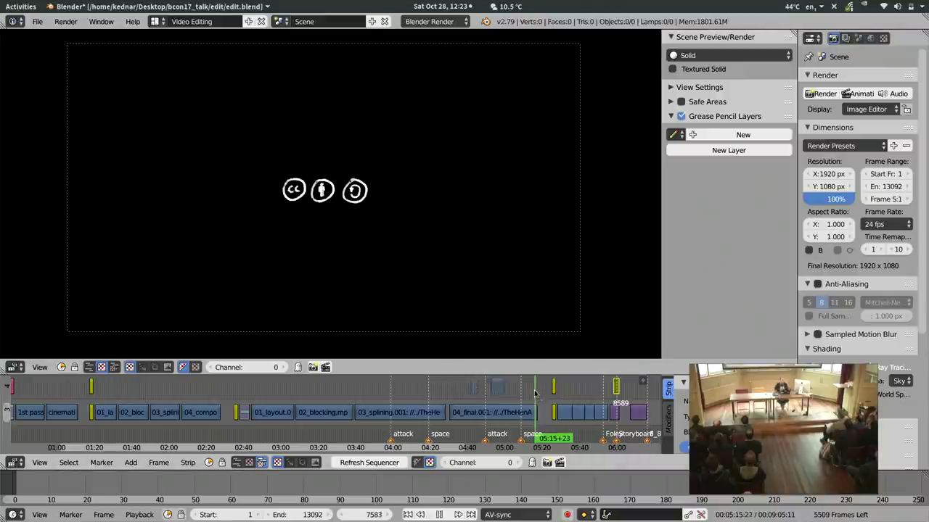
pyautogui.hotkey('alt', 'a')
# Step: Move the playhead to The Hen and the Wormhole video references title card and look back over the earlier strips
pyautogui.moveTo(546, 390); pyautogui.dragTo(554, 396)
pyautogui.hotkey('alt', 'a')
pyautogui.moveTo(572, 388); pyautogui.dragTo(455, 390, button='middle')
pyautogui.moveTo(296, 413); pyautogui.dragTo(335, 411, button='middle')
pyautogui.moveTo(182, 405); pyautogui.dragTo(466, 408, button='middle')
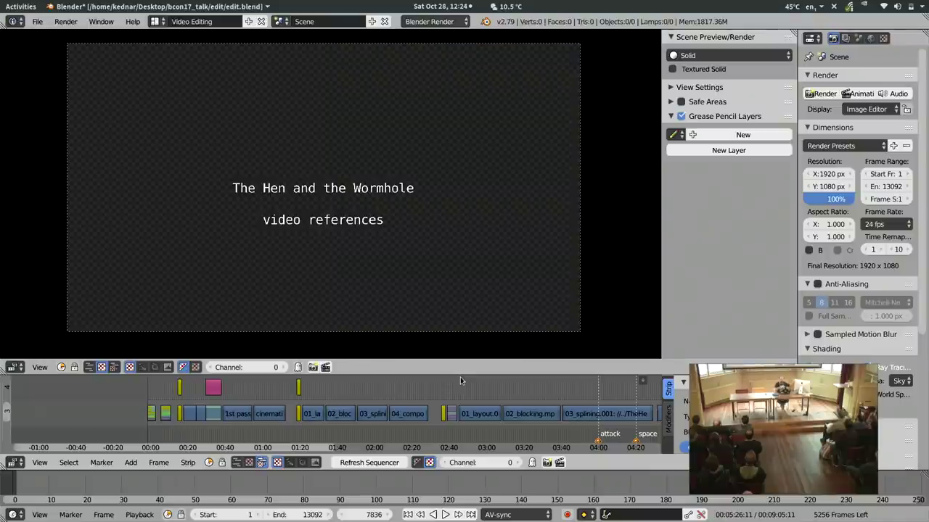
# Step: Switch to the bcon17_talk folder in Files, select the Magnet-o-bro folder, and return to the Blender edit
pyautogui.press('super')
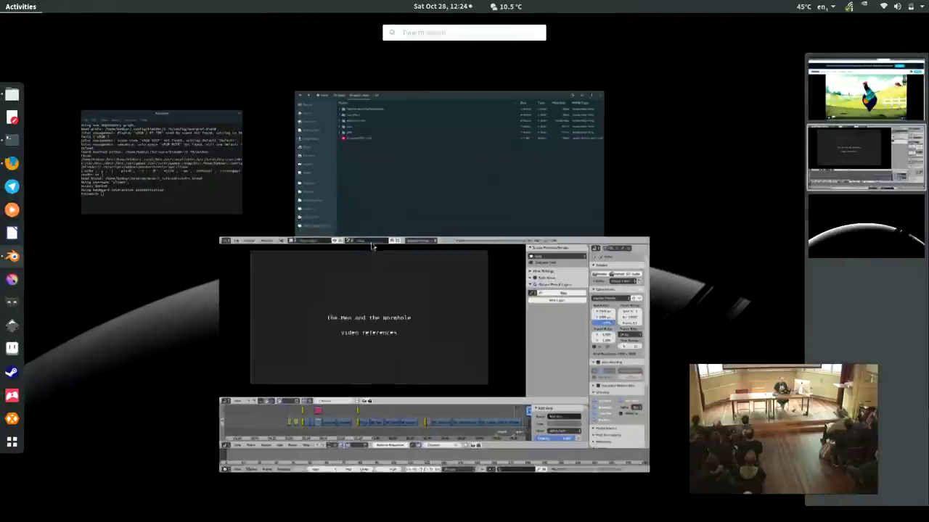
pyautogui.click(421, 151)
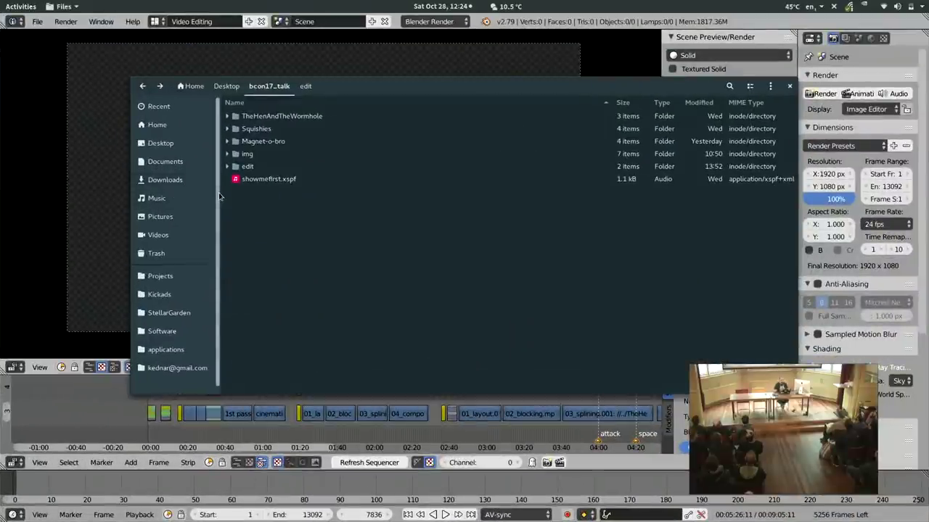
pyautogui.click(267, 142)
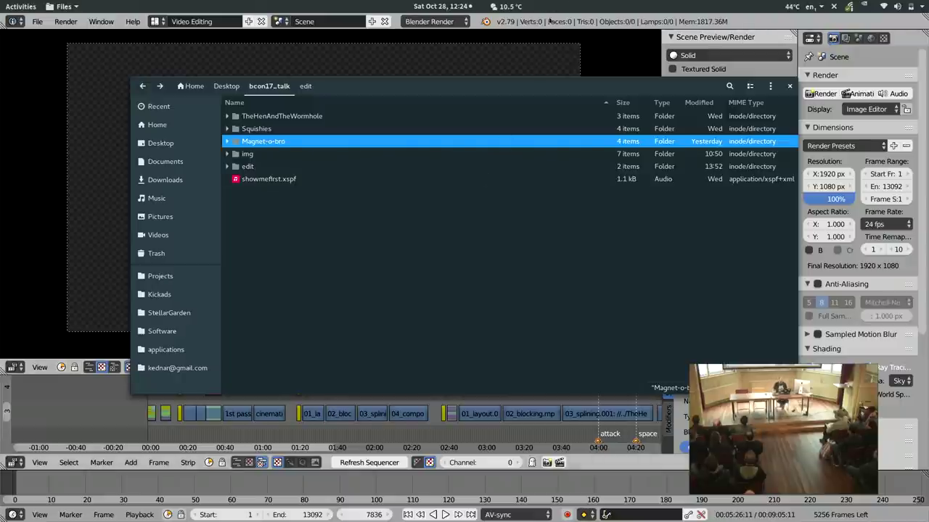
pyautogui.click(39, 277)
# Step: Play the hen's video references from their title card and stop at the captioned photo of the Foley recording
pyautogui.moveTo(111, 430); pyautogui.dragTo(410, 421, button='middle')
pyautogui.scroll(3, 410, 422)
pyautogui.scroll(2, 411, 423)
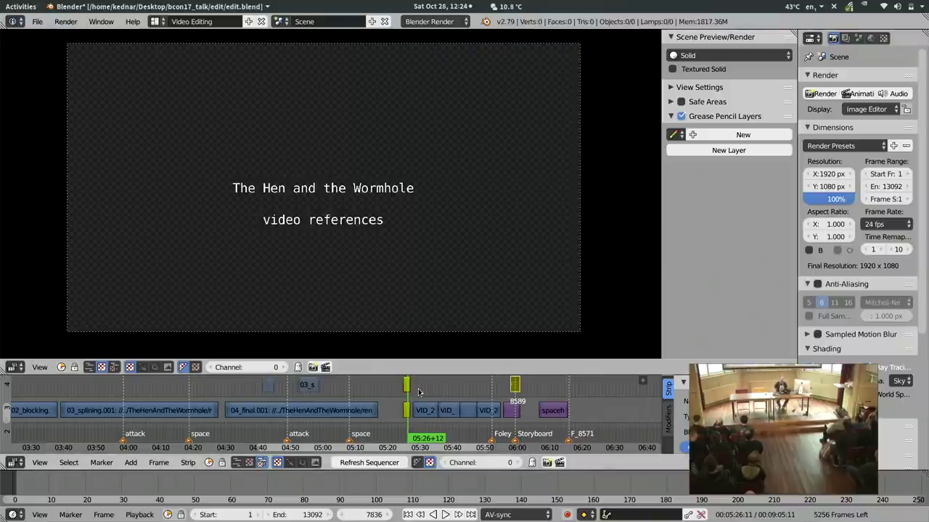
pyautogui.hotkey('alt', 'a')
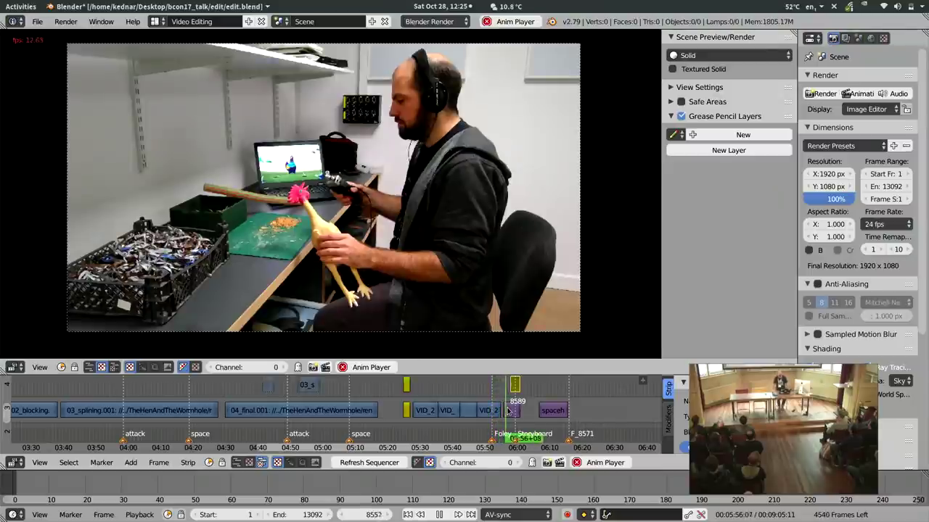
pyautogui.hotkey('alt', 'a')
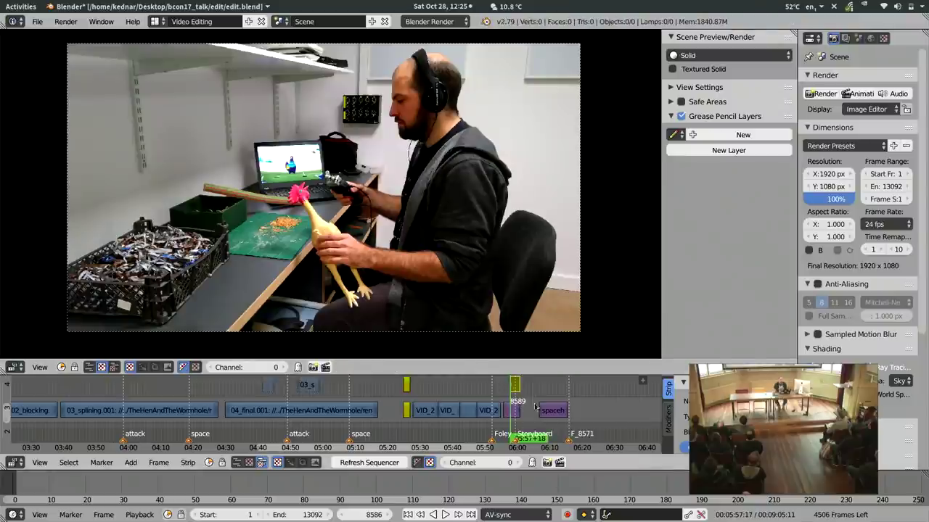
pyautogui.moveTo(537, 410); pyautogui.dragTo(499, 429, button='middle')
pyautogui.hotkey('alt', 'a')
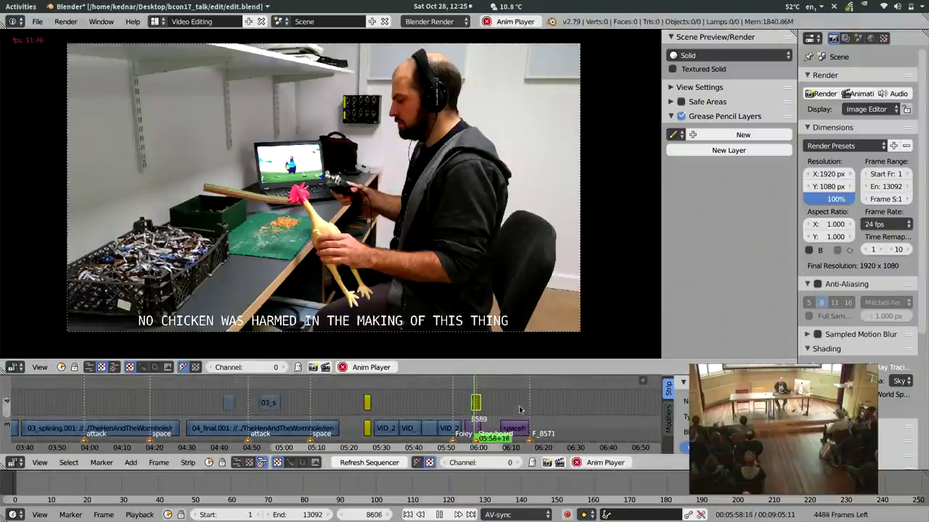
pyautogui.hotkey('alt', 'a')
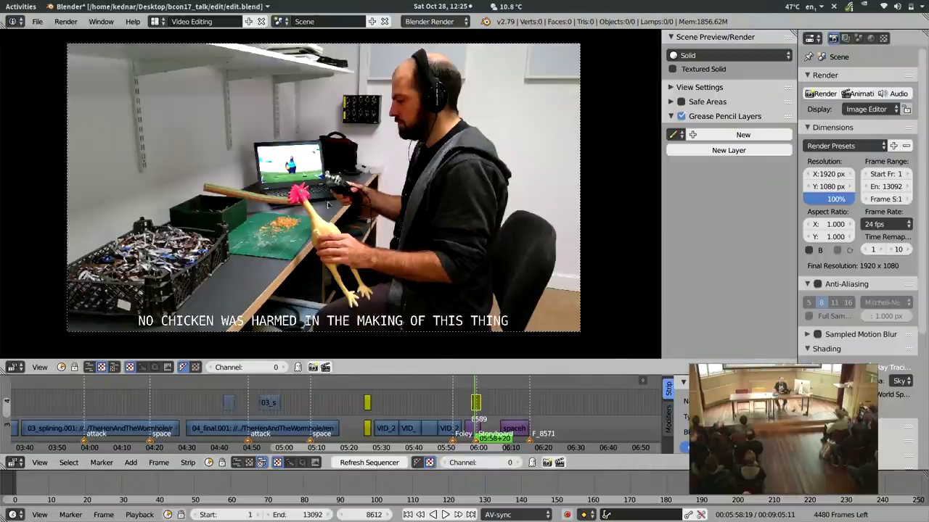
# Step: Examine the rubber chicken in the Foley photo up close, and scrub back to the white hen reference footage
pyautogui.scroll(5, 327, 209)
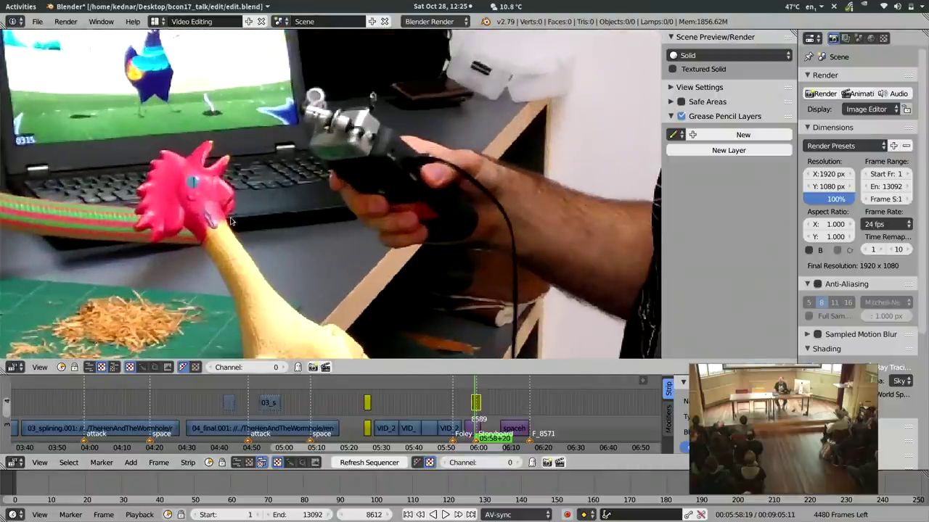
pyautogui.moveTo(615, 196); pyautogui.dragTo(346, 416, button='middle')
pyautogui.moveTo(439, 161); pyautogui.dragTo(476, 286, button='middle')
pyautogui.moveTo(579, 220); pyautogui.dragTo(572, 265, button='middle')
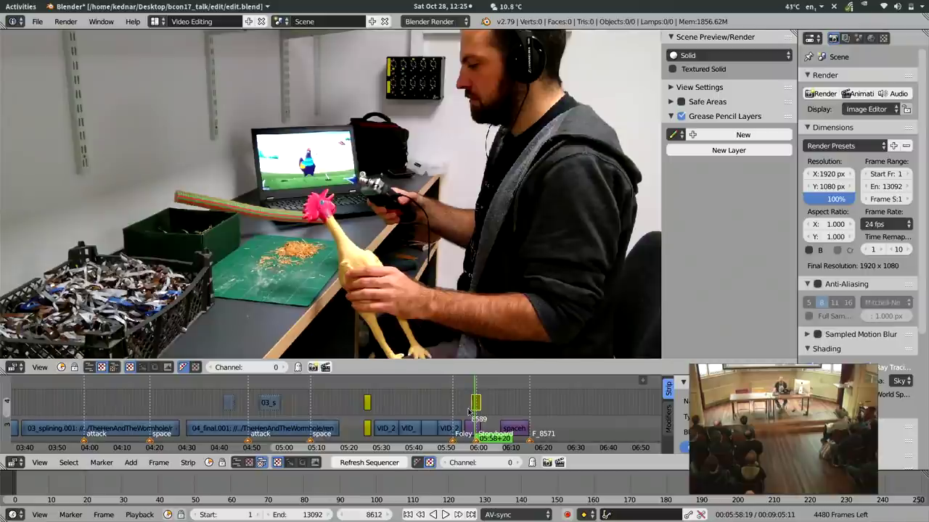
pyautogui.click(504, 392)
pyautogui.moveTo(487, 385); pyautogui.dragTo(305, 439)
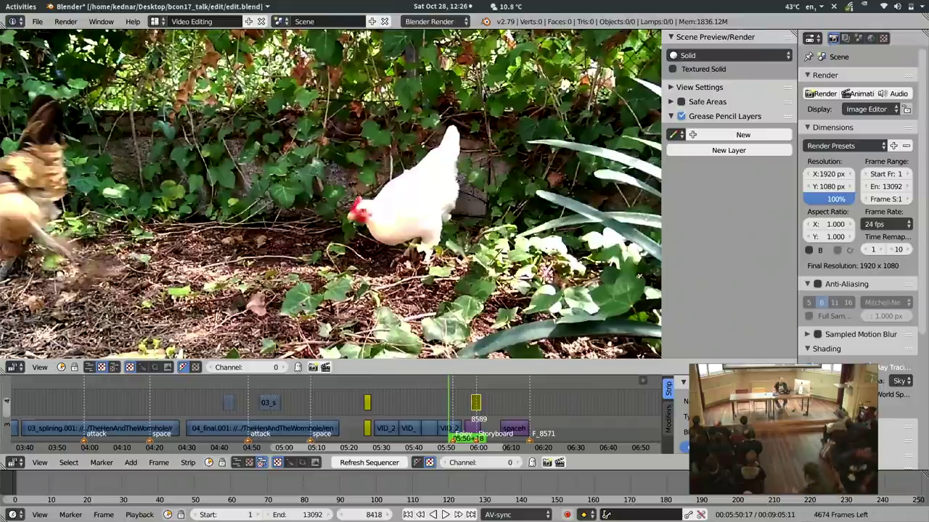
# Step: Switch to Files and open the NimbleHen animation file from the TheHenAndTheWormhole folder in Blender
pyautogui.press('super')
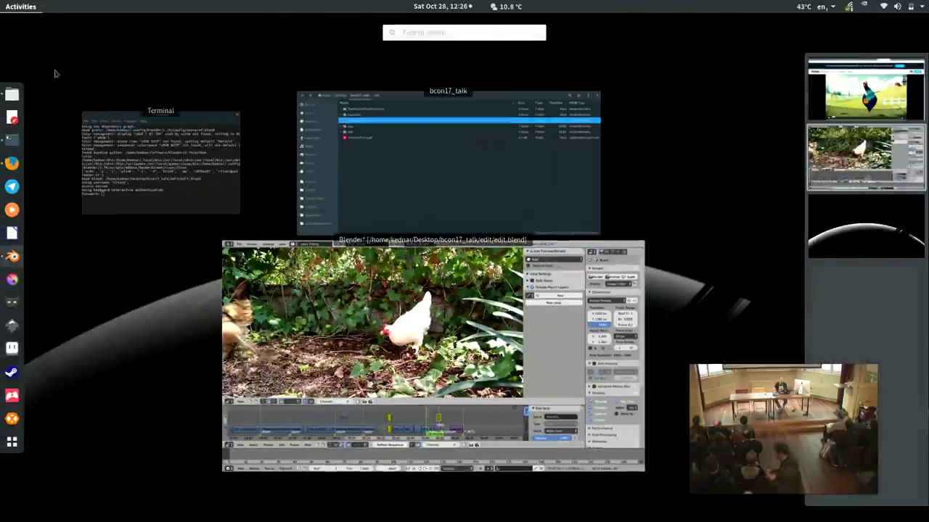
pyautogui.click(447, 189)
pyautogui.click(253, 117)
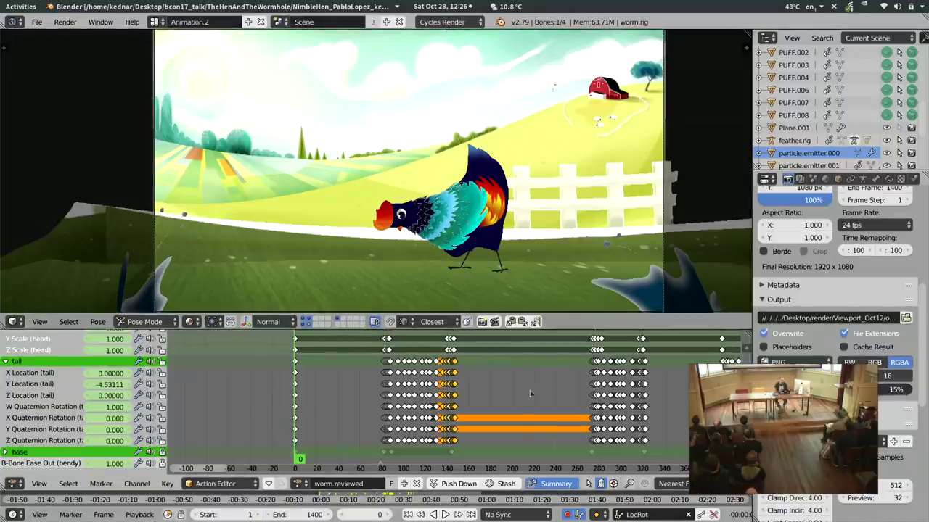
# Step: Play the hen animation in the camera view and stop it at frame 110
pyautogui.moveTo(533, 391); pyautogui.dragTo(321, 404, button='middle')
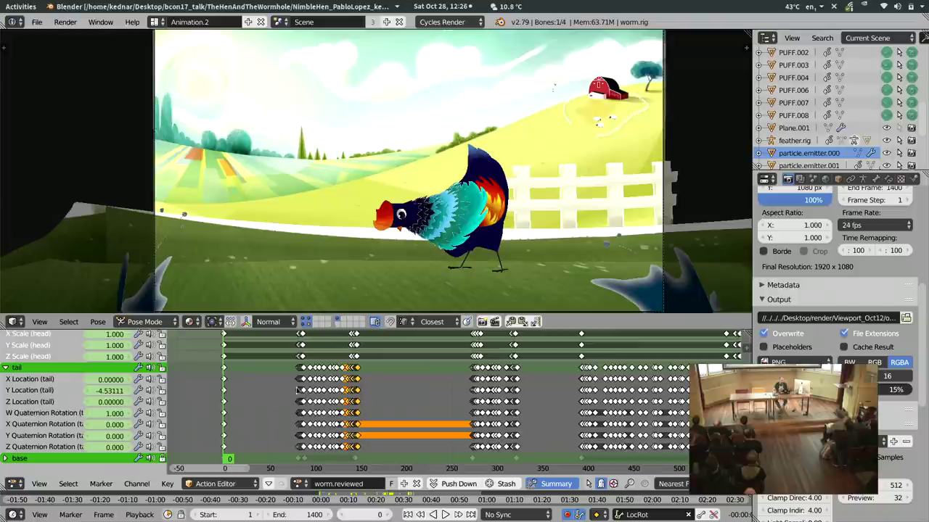
pyautogui.hotkey('alt', 'a')
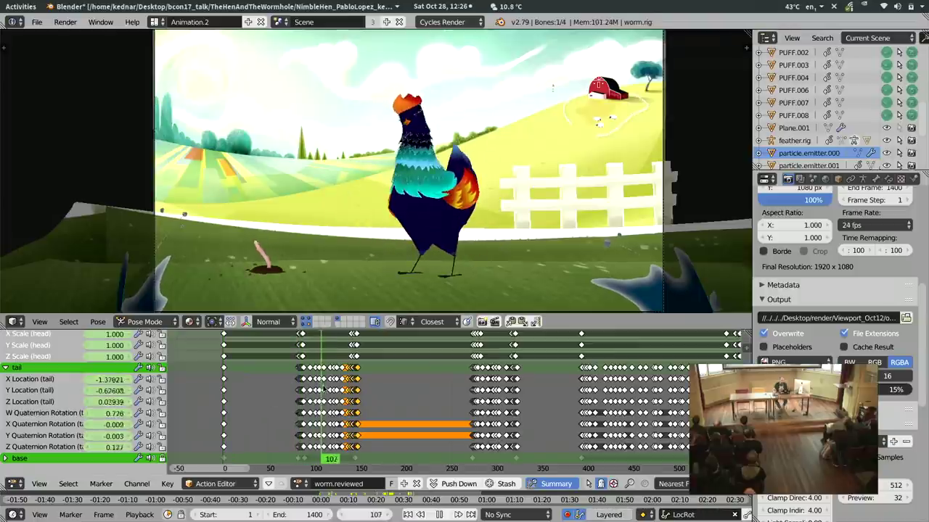
pyautogui.hotkey('alt', 'a')
# Step: View the farm set from outside the camera and display the rig controls around the hen up close
pyautogui.moveTo(597, 152); pyautogui.dragTo(439, 211, button='middle')
pyautogui.moveTo(508, 240); pyautogui.dragTo(508, 215, button='middle')
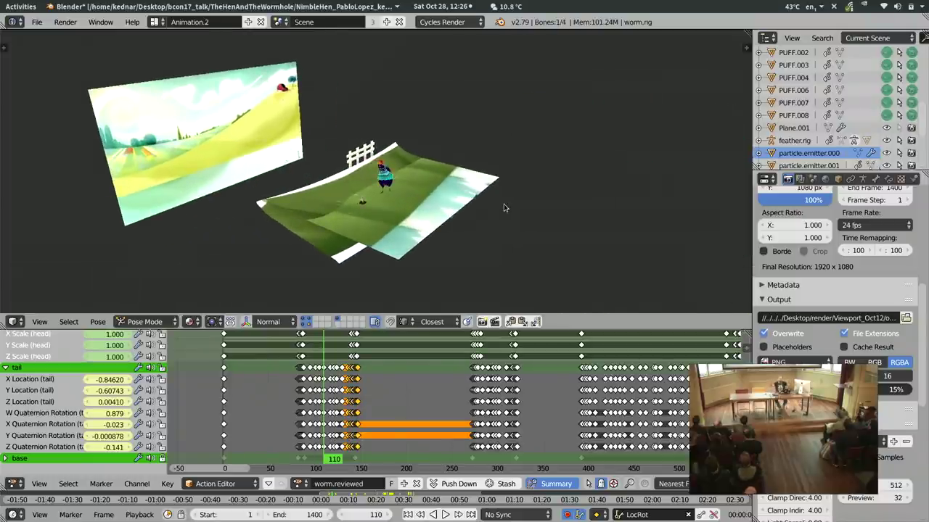
pyautogui.moveTo(468, 208); pyautogui.dragTo(408, 236, button='middle')
pyautogui.scroll(8, 443, 226)
pyautogui.moveTo(443, 200); pyautogui.dragTo(438, 210, button='middle')
pyautogui.hotkey('alt', 'shift', 'z')
pyautogui.scroll(1, 436, 198)
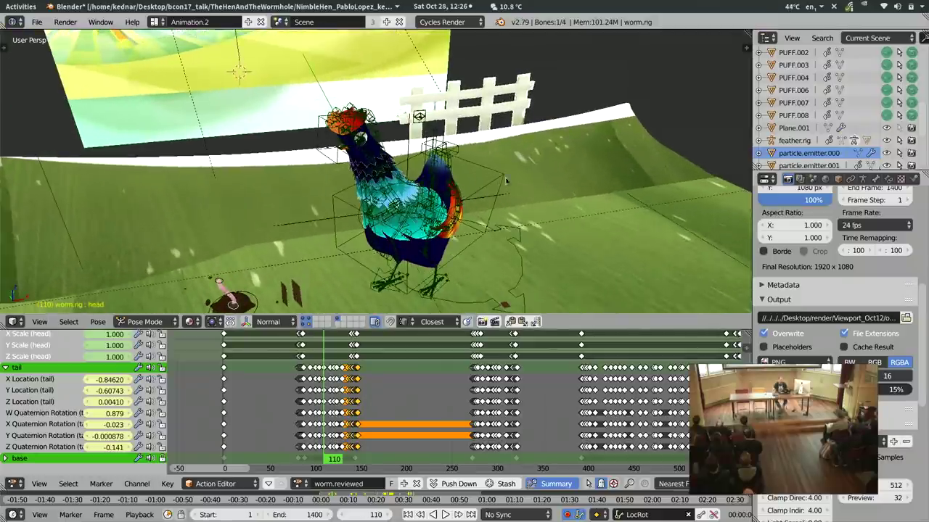
# Step: Select the hen's body_ctrl bone and move it around to demonstrate how the rig follows
pyautogui.rightClick(497, 177)
pyautogui.moveTo(497, 177); pyautogui.dragTo(446, 161, button='middle')
pyautogui.press('g')
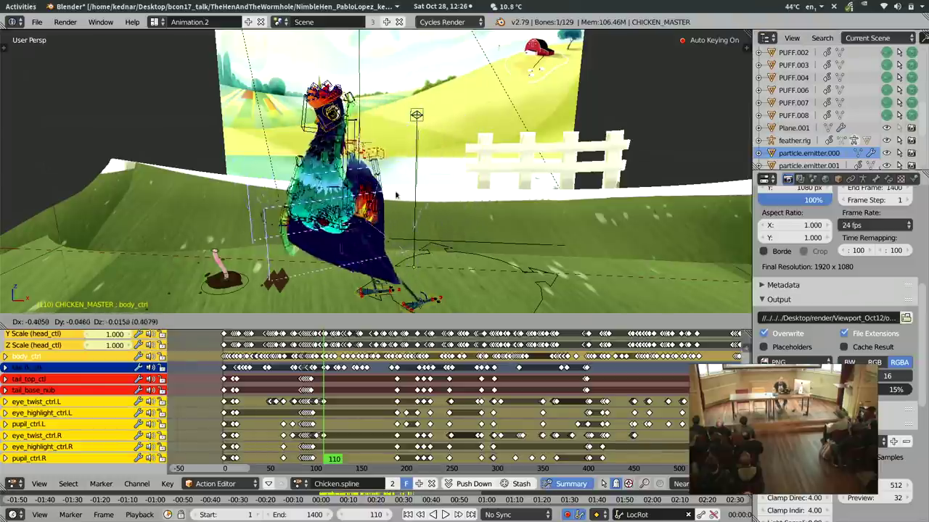
pyautogui.click(426, 171)
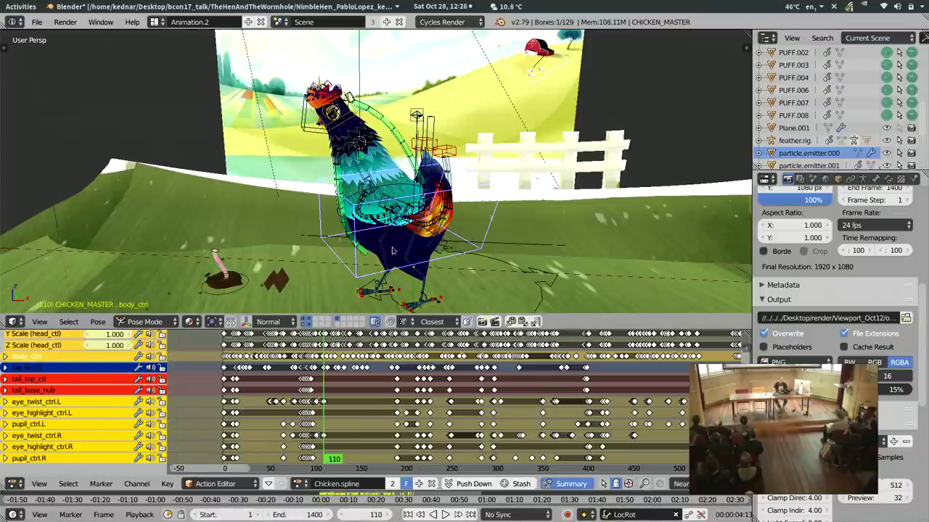
# Step: Show the hen in wireframe, select its body_def mesh in Object Mode and inspect the mesh's modifiers
pyautogui.moveTo(397, 251)
pyautogui.mouseDown(button='middle')
pyautogui.moveTo(348, 272)
pyautogui.moveTo(370, 218)
pyautogui.moveTo(372, 177)
pyautogui.mouseUp(button='middle')
pyautogui.press('z')
pyautogui.scroll(3, 371, 178)
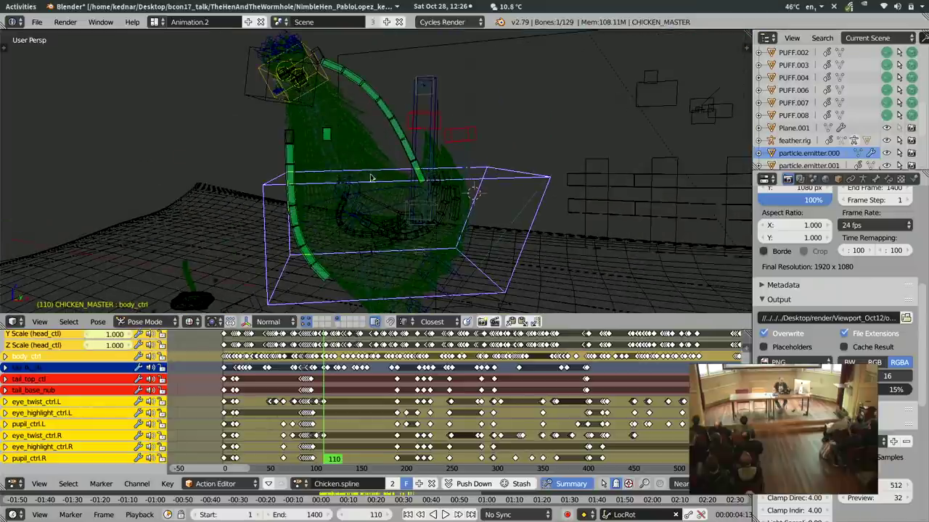
pyautogui.hotkey('ctrl', 'Tab')
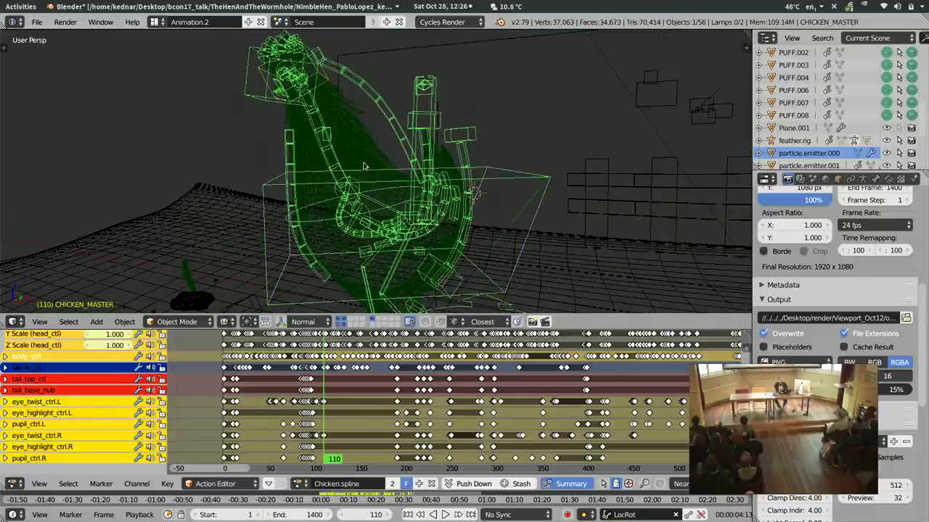
pyautogui.rightClick(367, 168)
pyautogui.click(865, 179)
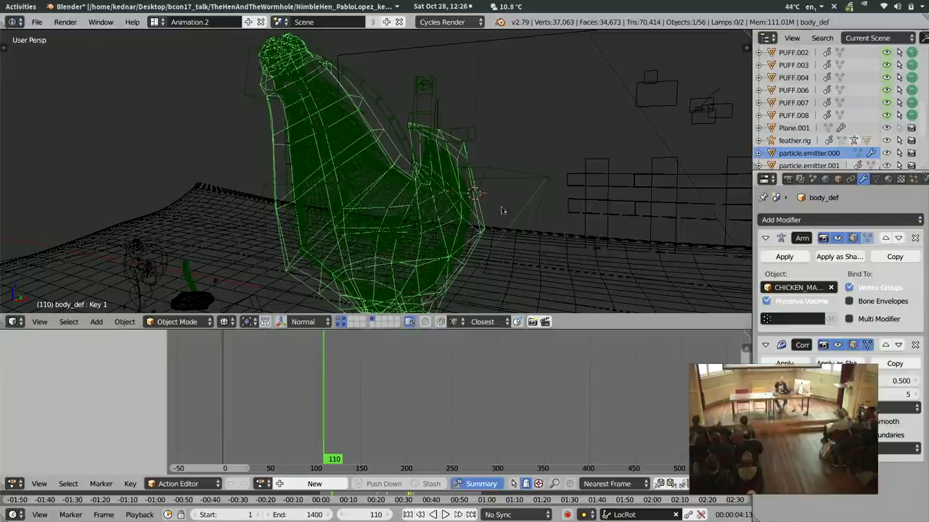
# Step: Undo the switch to the body mesh and show the whole farm set textured without overlays
pyautogui.hotkey('ctrl', 'z')
pyautogui.hotkey('ctrl', 'z')
pyautogui.hotkey('ctrl', 'z')
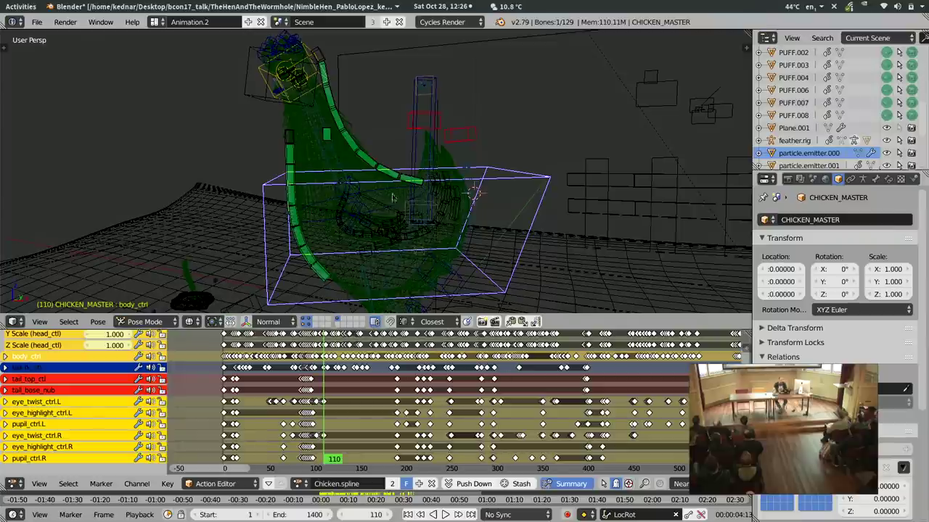
pyautogui.hotkey('alt', 'z')
pyautogui.hotkey('shift', 'alt', 'z')
pyautogui.moveTo(369, 174)
pyautogui.mouseDown(button='middle')
pyautogui.moveTo(465, 210)
pyautogui.moveTo(431, 223)
pyautogui.moveTo(451, 227)
pyautogui.moveTo(415, 220)
pyautogui.mouseUp(button='middle')
pyautogui.scroll(-4, 464, 210)
pyautogui.scroll(1, 431, 222)
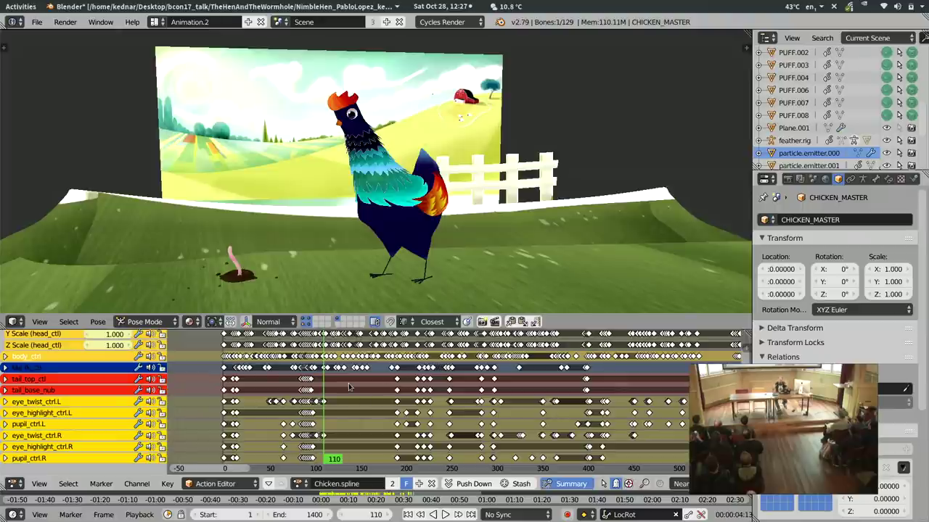
# Step: Play the hen animation to frame 260 and display the rig controls over the hen
pyautogui.hotkey('alt', 'a')
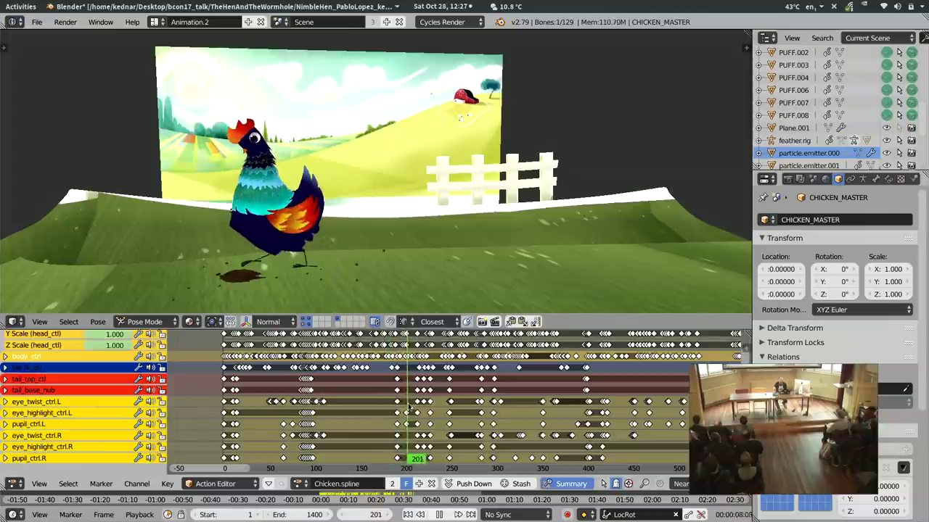
pyautogui.hotkey('alt', 'a')
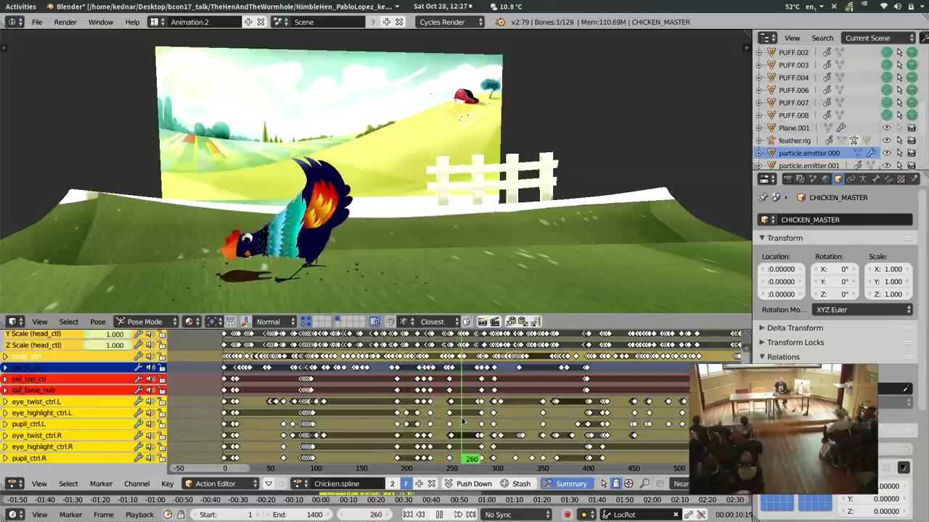
pyautogui.keyDown('shift'); pyautogui.moveTo(392, 211); pyautogui.dragTo(459, 180, button='middle'); pyautogui.keyUp('shift')
pyautogui.hotkey('alt', 'shift', 'z')
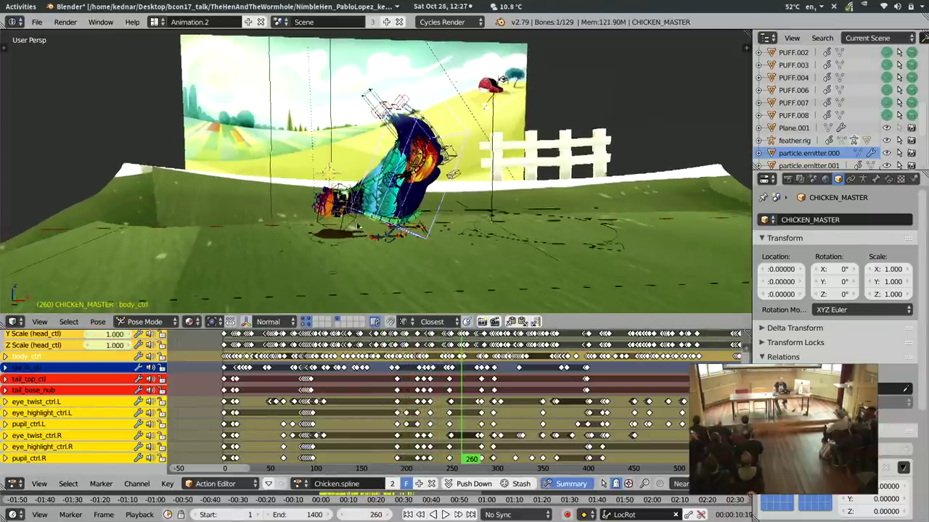
# Step: Maximize the 3D view, select the hen's head_ctl bone and examine the head and its controls up close
pyautogui.hotkey('shift', 'space')
pyautogui.rightClick(419, 295)
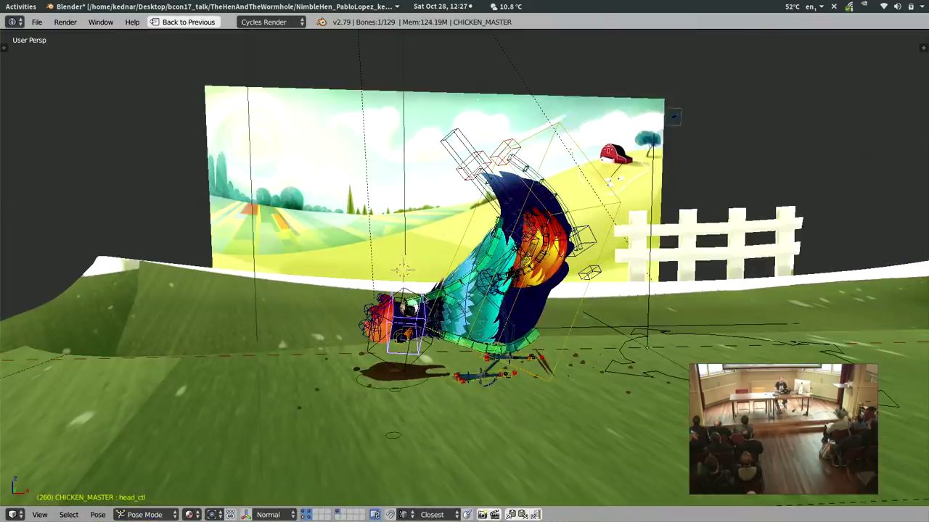
pyautogui.press('KP_Decimal')
pyautogui.scroll(-3, 436, 272)
pyautogui.moveTo(435, 270); pyautogui.dragTo(528, 236, button='middle')
# Step: Show only the hen's layer, examine the head textured from several angles and play the camera view to frame 270
pyautogui.click(337, 513)
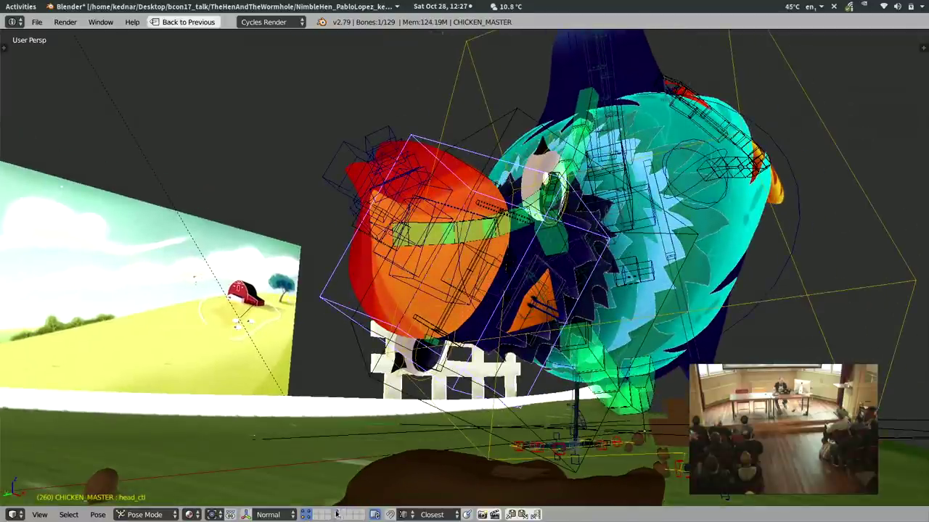
pyautogui.click(307, 515)
pyautogui.click(335, 513)
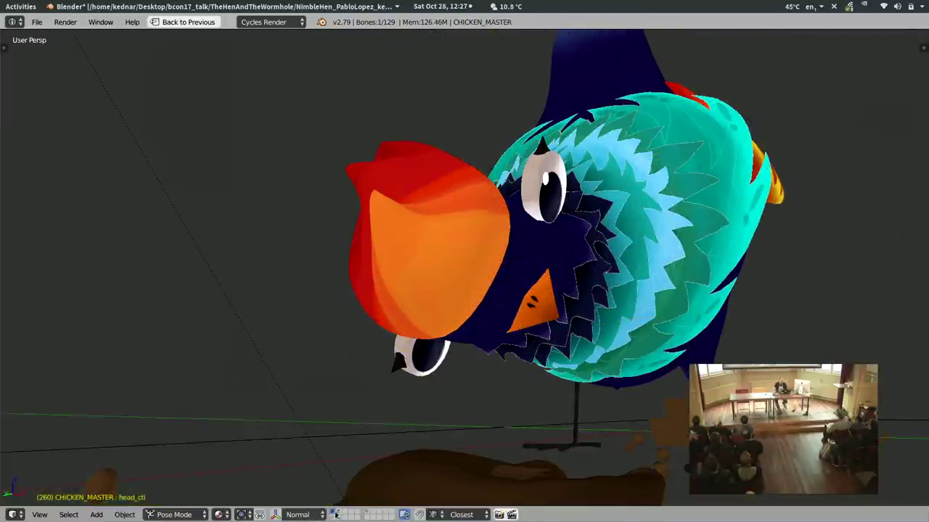
pyautogui.moveTo(599, 338); pyautogui.dragTo(412, 291, button='middle')
pyautogui.press('KP_0')
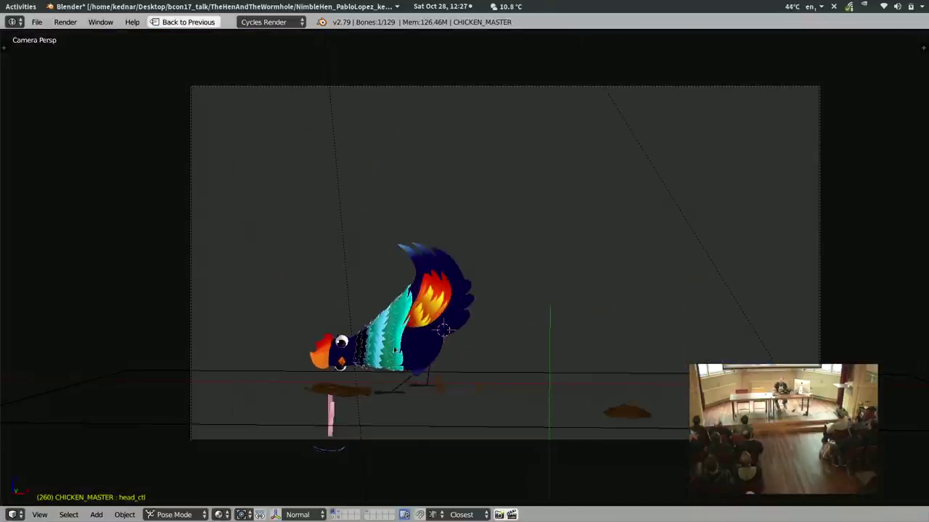
pyautogui.hotkey('alt', 'a')
pyautogui.hotkey('alt', 'a')
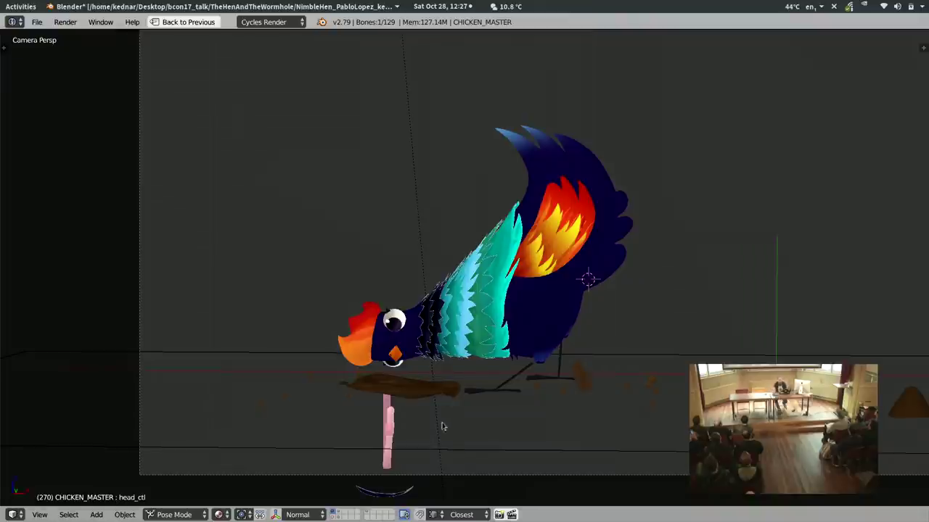
# Step: Undo the layer isolation and play the animation without overlays in the camera view to frame 329
pyautogui.hotkey('ctrl', 'z')
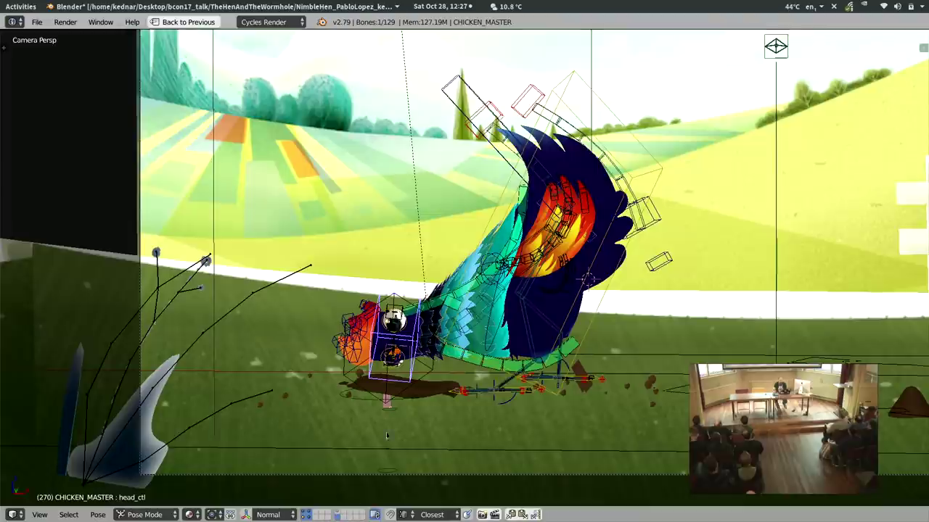
pyautogui.hotkey('alt', 'shift', 'z')
pyautogui.hotkey('alt', 'a')
pyautogui.hotkey('alt', 'a')
pyautogui.hotkey('shift', 'space')
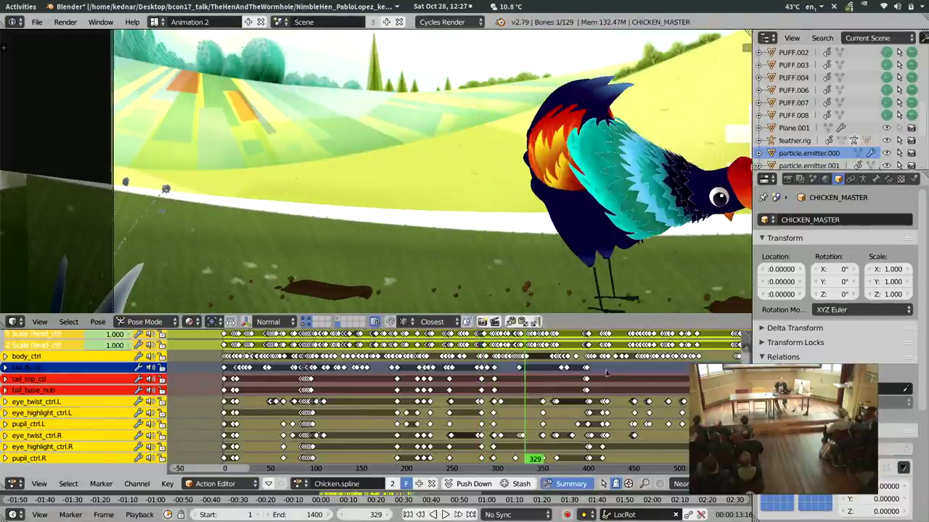
# Step: Move the animation to frame 656 and view the hen lying on the ground from outside the camera
pyautogui.scroll(-2, 580, 379)
pyautogui.moveTo(580, 378); pyautogui.dragTo(503, 395, button='middle')
pyautogui.moveTo(503, 394); pyautogui.dragTo(618, 416)
pyautogui.moveTo(435, 175); pyautogui.dragTo(498, 236, button='middle')
pyautogui.scroll(5, 469, 231)
pyautogui.scroll(3, 466, 133)
pyautogui.scroll(-2, 466, 133)
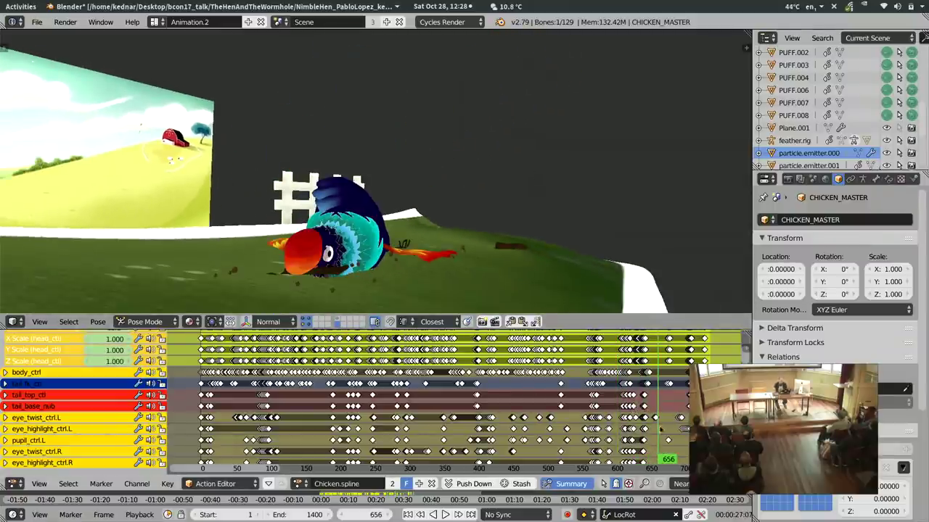
pyautogui.moveTo(535, 198); pyautogui.dragTo(474, 197, button='middle')
# Step: Go back to around frame 621 and review the hen's movement from outside the camera
pyautogui.click(633, 397)
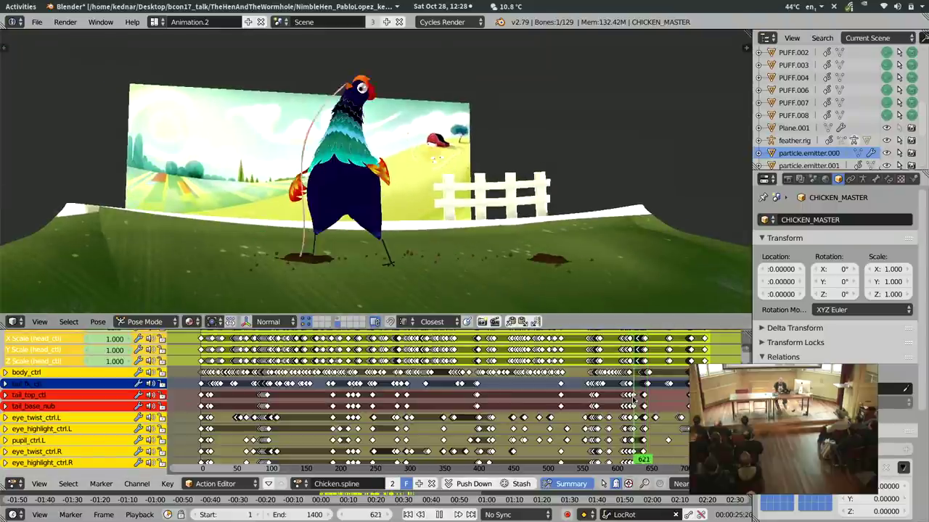
pyautogui.hotkey('alt', 'a')
pyautogui.moveTo(640, 401); pyautogui.dragTo(645, 399)
pyautogui.moveTo(406, 174)
pyautogui.mouseDown(button='middle')
pyautogui.moveTo(431, 174)
pyautogui.moveTo(422, 172)
pyautogui.mouseUp(button='middle')
pyautogui.scroll(4, 428, 174)
# Step: Play the hen being pulled into the hole in the camera view, advancing to frame 709
pyautogui.press('KP_0')
pyautogui.hotkey('alt', 'a')
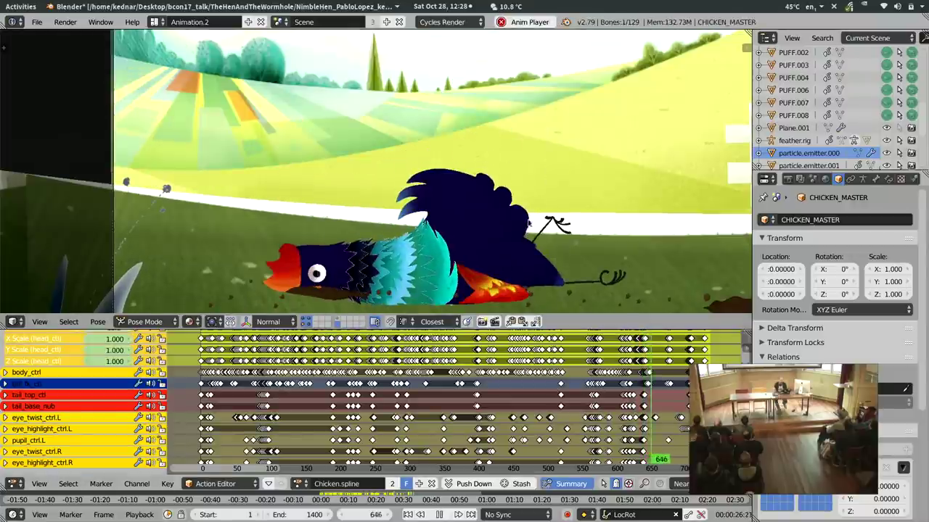
pyautogui.moveTo(666, 402); pyautogui.dragTo(688, 403)
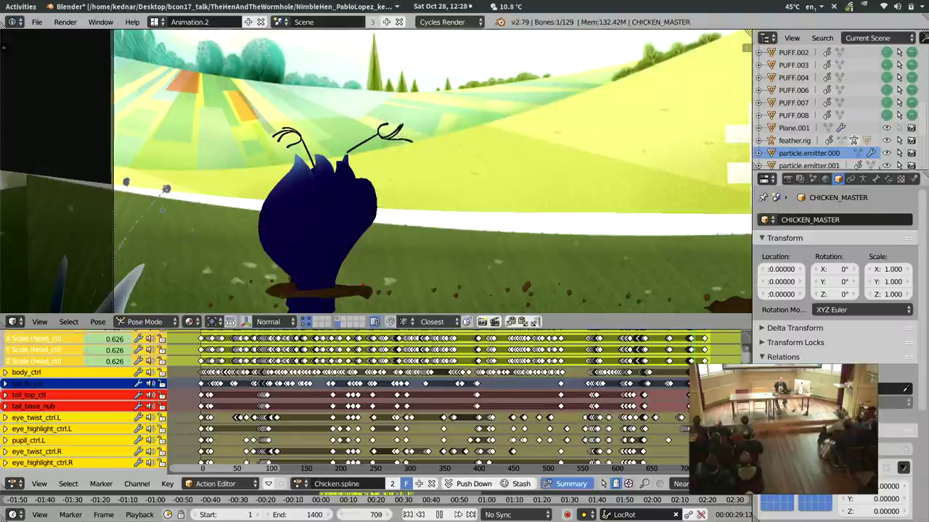
pyautogui.hotkey('alt', 'a')
# Step: View the stretched hen beneath the ground from outside the camera at frame 728
pyautogui.scroll(-3, 543, 195)
pyautogui.keyDown('shift'); pyautogui.moveTo(548, 254); pyautogui.dragTo(559, 166, button='middle'); pyautogui.keyUp('shift')
pyautogui.keyDown('shift'); pyautogui.moveTo(510, 240); pyautogui.dragTo(542, 218, button='middle'); pyautogui.keyUp('shift')
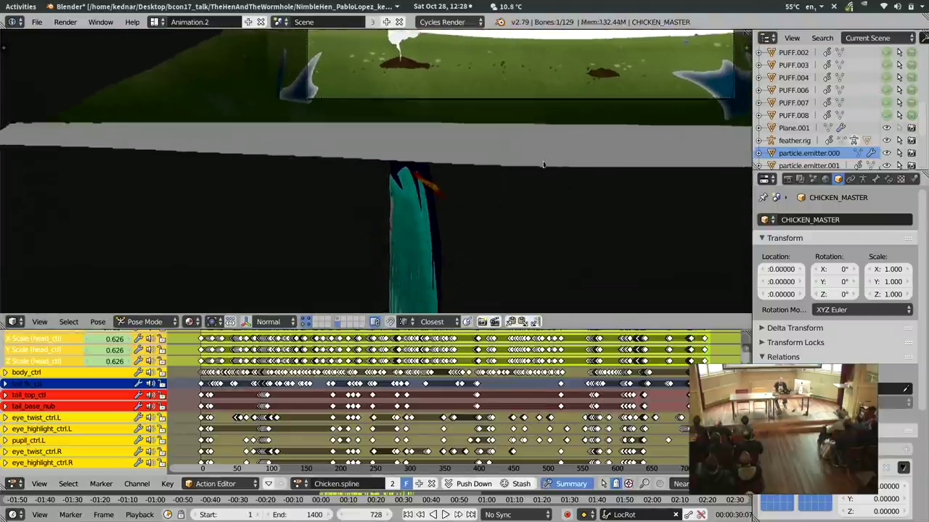
pyautogui.keyDown('shift'); pyautogui.moveTo(539, 279); pyautogui.dragTo(535, 77, button='middle'); pyautogui.keyUp('shift')
pyautogui.keyDown('shift'); pyautogui.moveTo(518, 221); pyautogui.dragTo(536, 157, button='middle'); pyautogui.keyUp('shift')
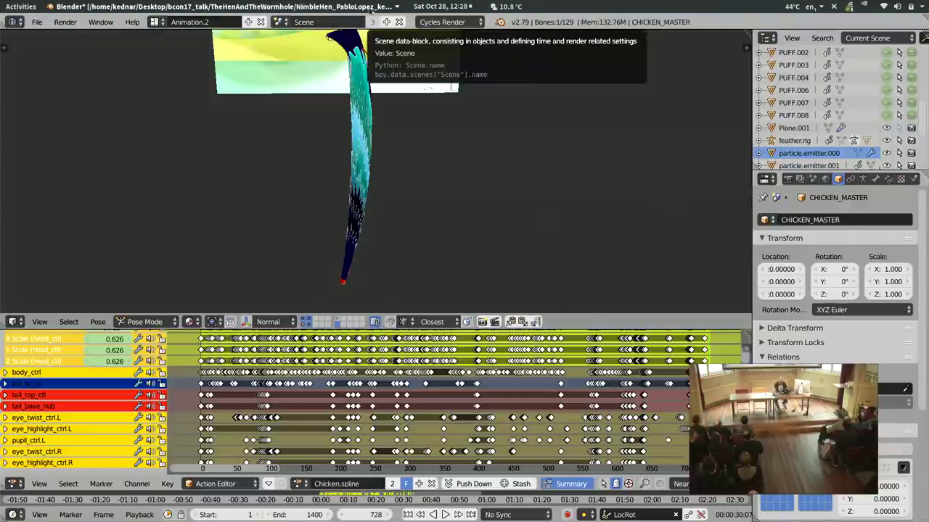
# Step: Scrub back through the animation, set frame 497 and show the whole farm set in the 3D view
pyautogui.scroll(-6, 835, 291)
pyautogui.press('Down')
pyautogui.press('Down')
pyautogui.press('Down')
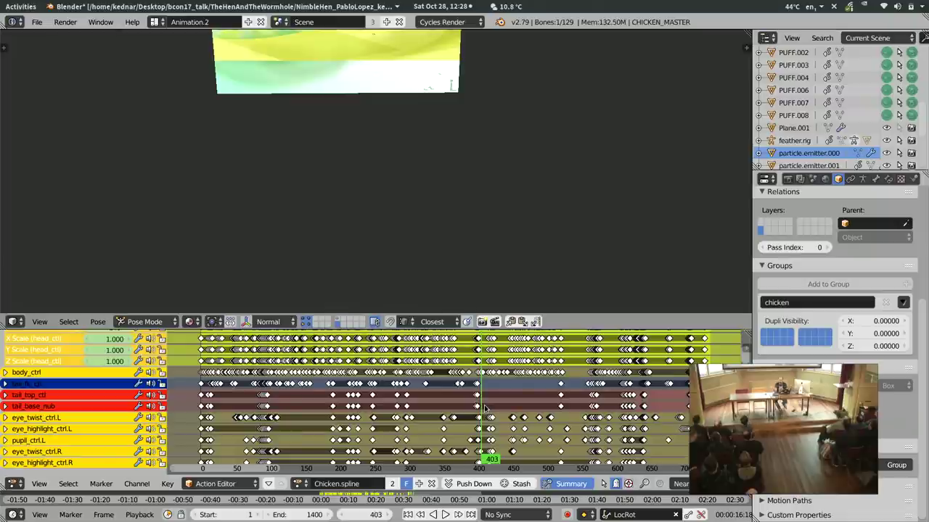
pyautogui.press('Escape')
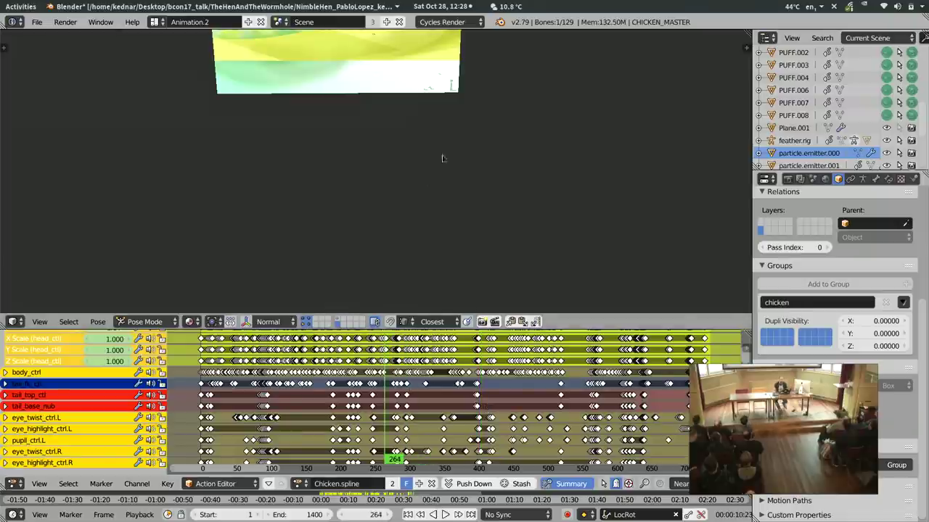
pyautogui.scroll(-3, 453, 179)
pyautogui.click(547, 381)
pyautogui.scroll(-5, 450, 149)
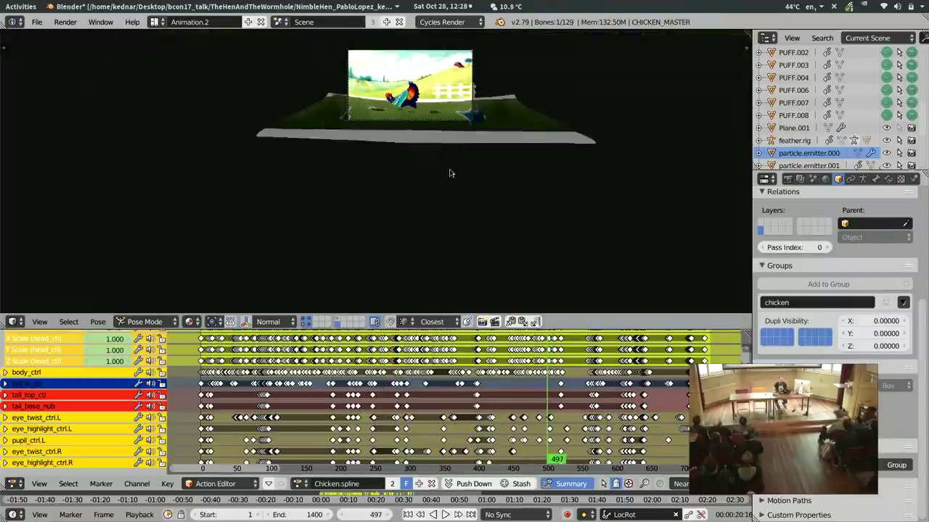
# Step: Center the farm set in the camera view and scrub the animation back to frame 156
pyautogui.moveTo(450, 148); pyautogui.dragTo(423, 161, button='middle')
pyautogui.press('KP_0')
pyautogui.keyDown('shift'); pyautogui.moveTo(477, 191); pyautogui.dragTo(460, 114, button='middle'); pyautogui.keyUp('shift')
pyautogui.moveTo(547, 435); pyautogui.dragTo(352, 444)
pyautogui.hotkey('alt', 'a')
pyautogui.hotkey('alt', 'Tab')
pyautogui.hotkey('alt', 'Tab')
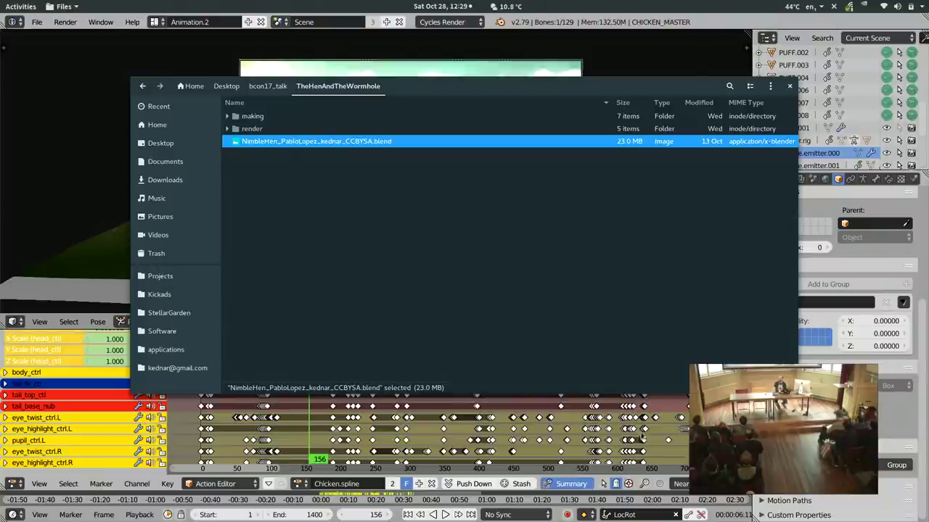
# Step: Move the animation to frame 728 and view the white puff above the hole closely through the camera
pyautogui.moveTo(666, 438); pyautogui.dragTo(677, 443)
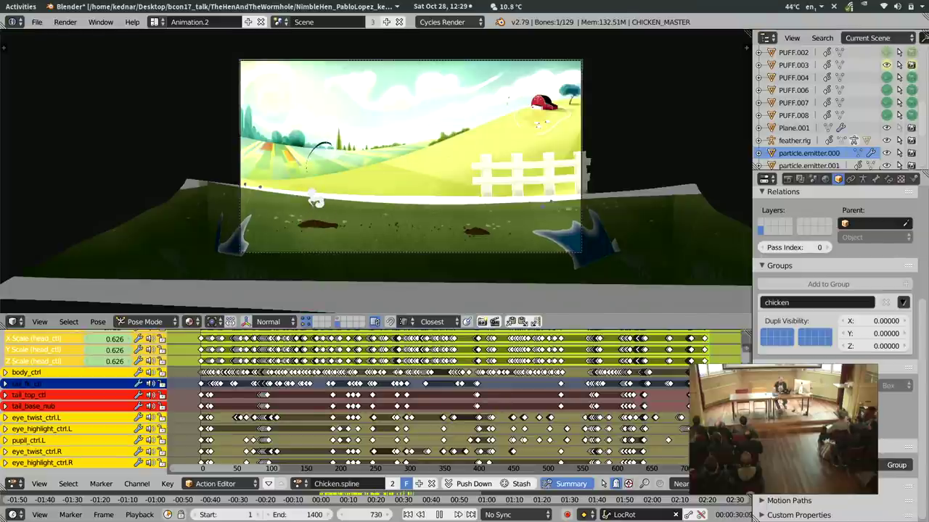
pyautogui.press('Escape')
pyautogui.press('Right')
pyautogui.press('Left')
pyautogui.moveTo(319, 190); pyautogui.dragTo(376, 136, button='middle')
pyautogui.press('KP_0')
pyautogui.scroll(3, 376, 136)
pyautogui.scroll(2, 452, 130)
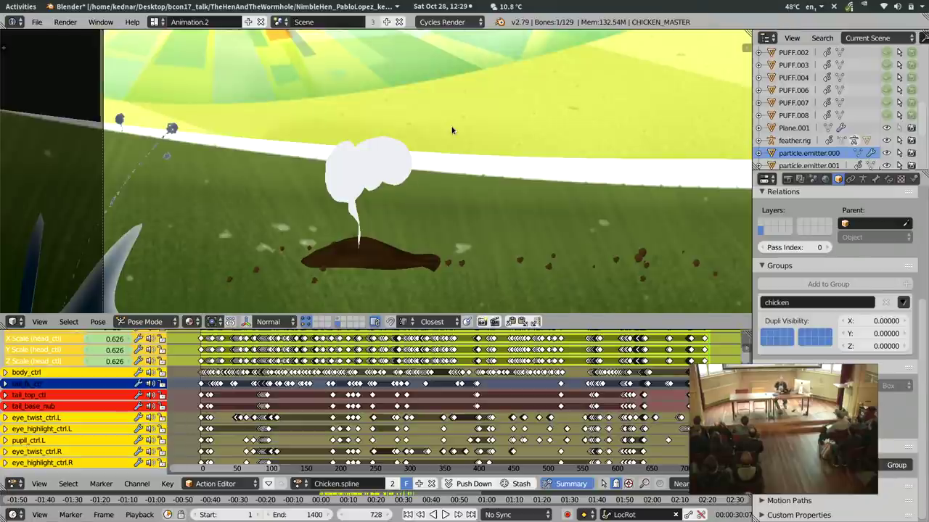
# Step: Select the white puff above the hole and set the 3D view to Object Mode
pyautogui.hotkey('d', 'Tab')
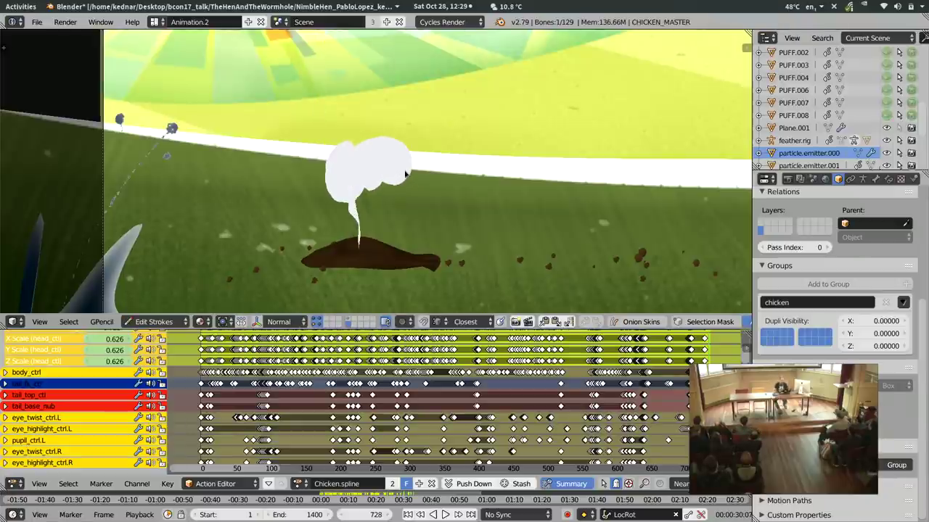
pyautogui.rightClick(404, 181)
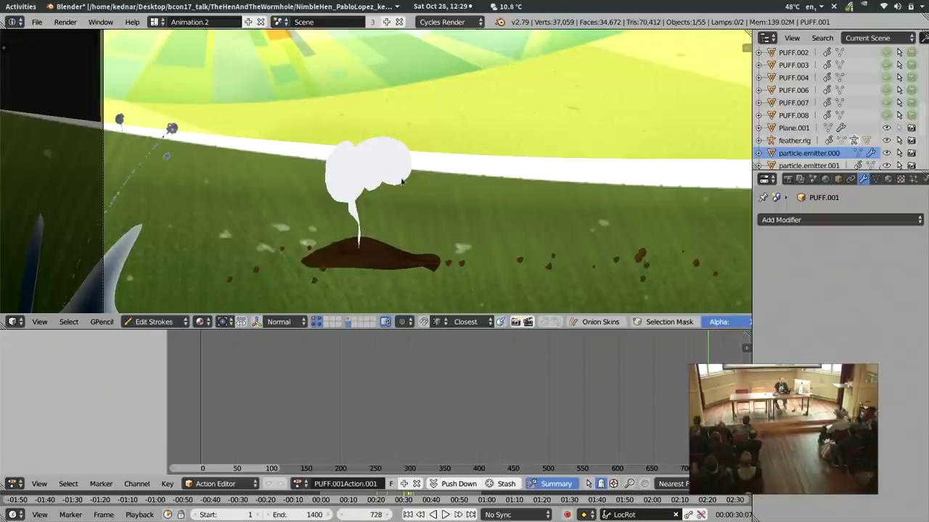
pyautogui.press('Tab')
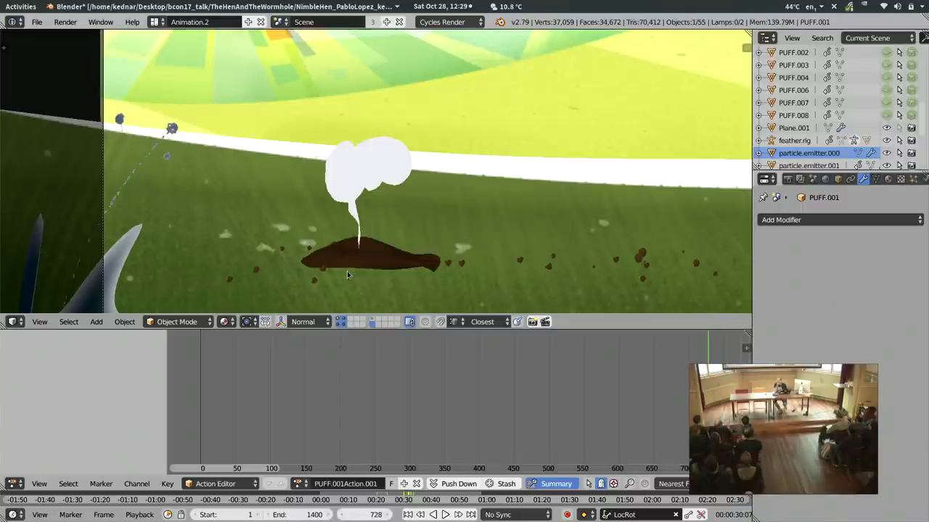
# Step: Test-render frame 728 with a border around the puff and return to the 3D view
pyautogui.press('F12')
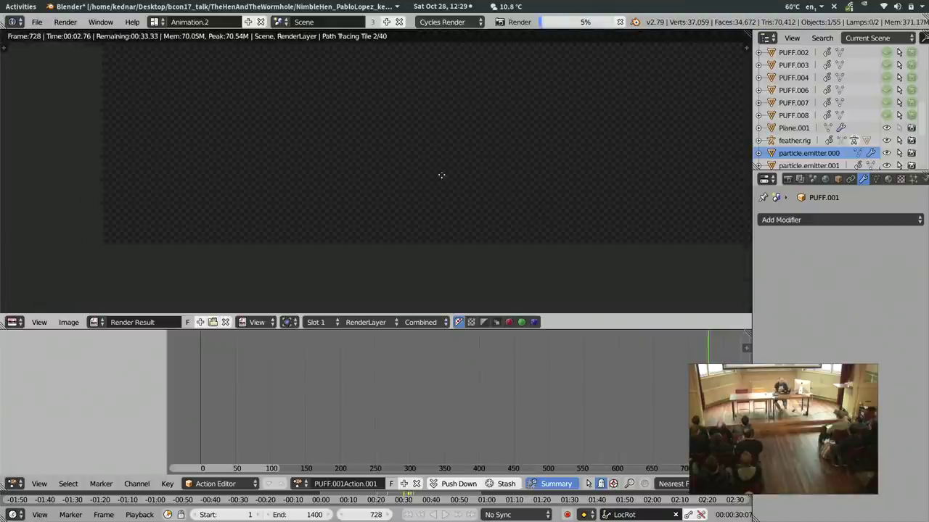
pyautogui.press('Escape')
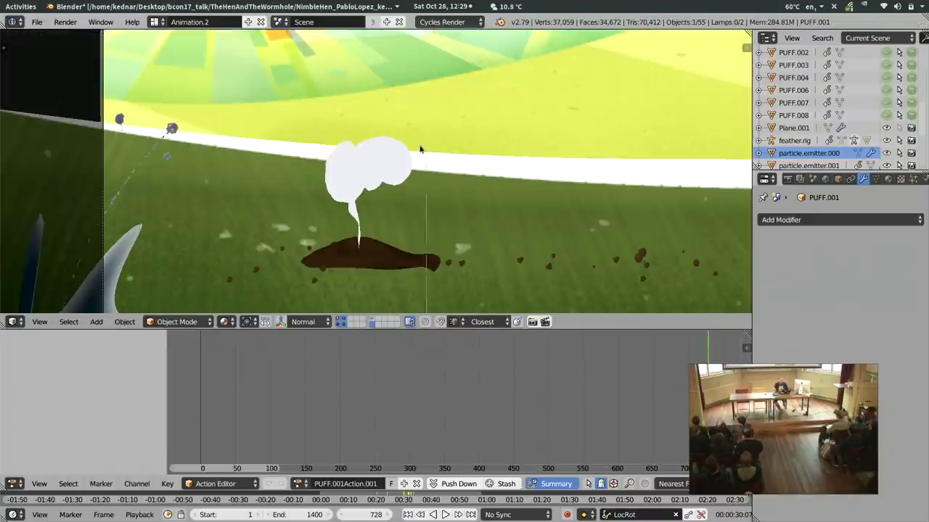
pyautogui.press('F12')
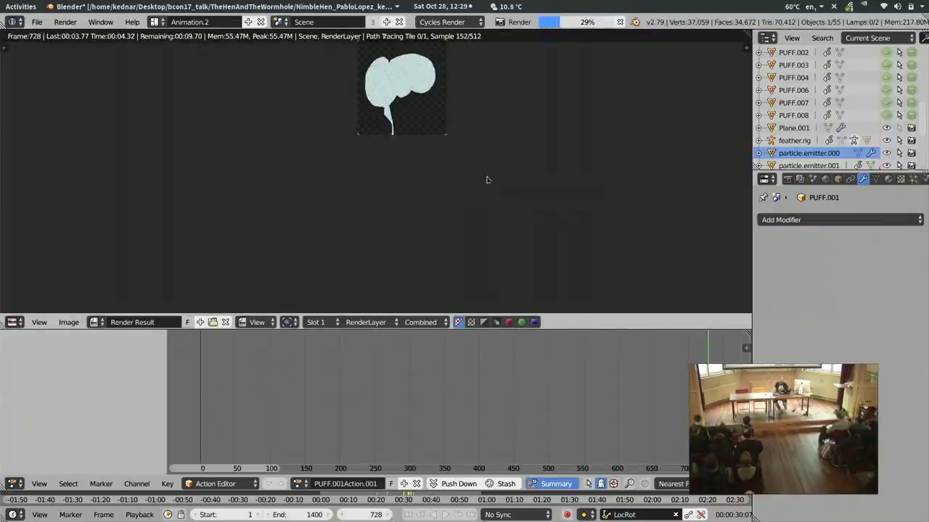
pyautogui.press('Escape')
pyautogui.press('Escape')
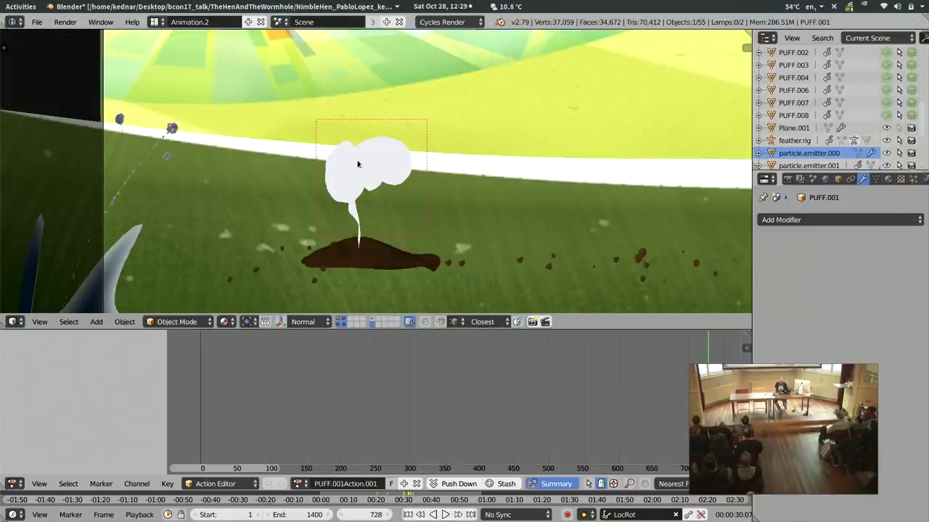
# Step: Display the puff in wireframe and open its mesh in Edit Mode
pyautogui.press('z')
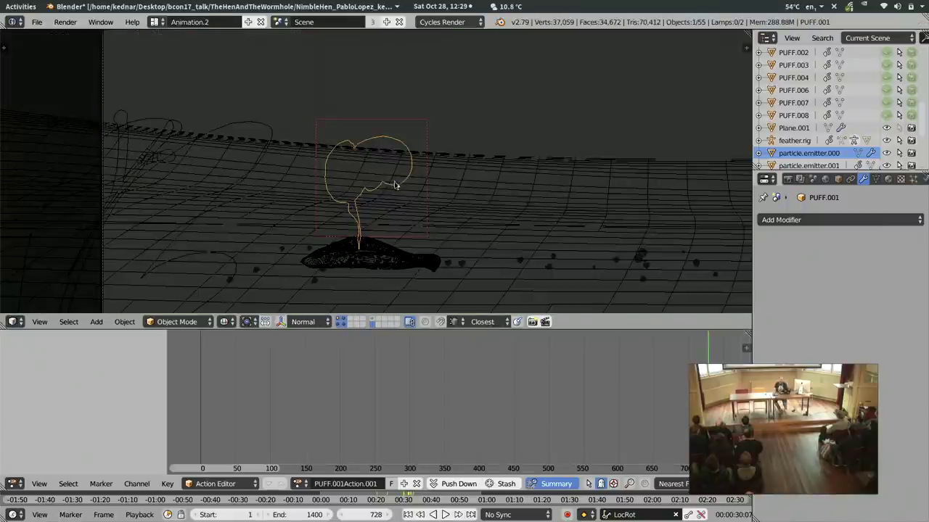
pyautogui.press('Tab')
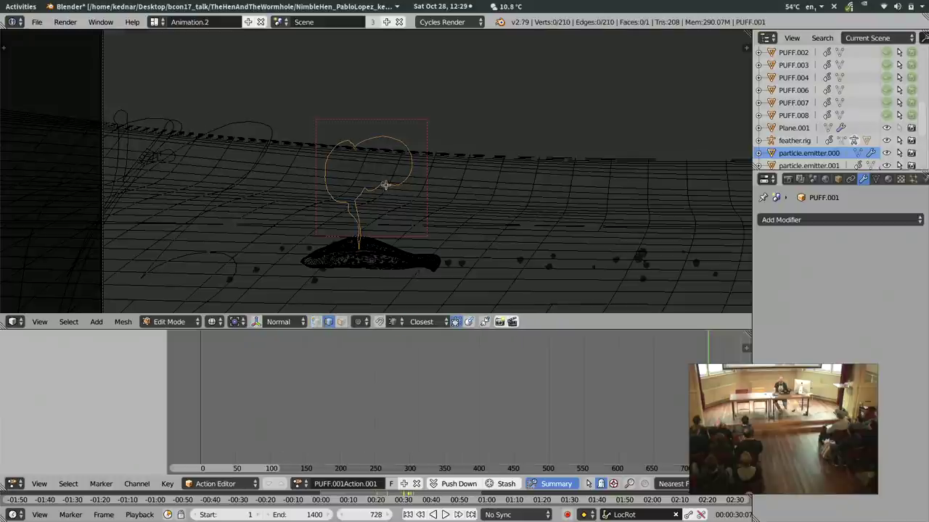
# Step: Return the puff from Edit Mode to Object Mode and show its mesh data properties
pyautogui.press('g')
pyautogui.press('Escape')
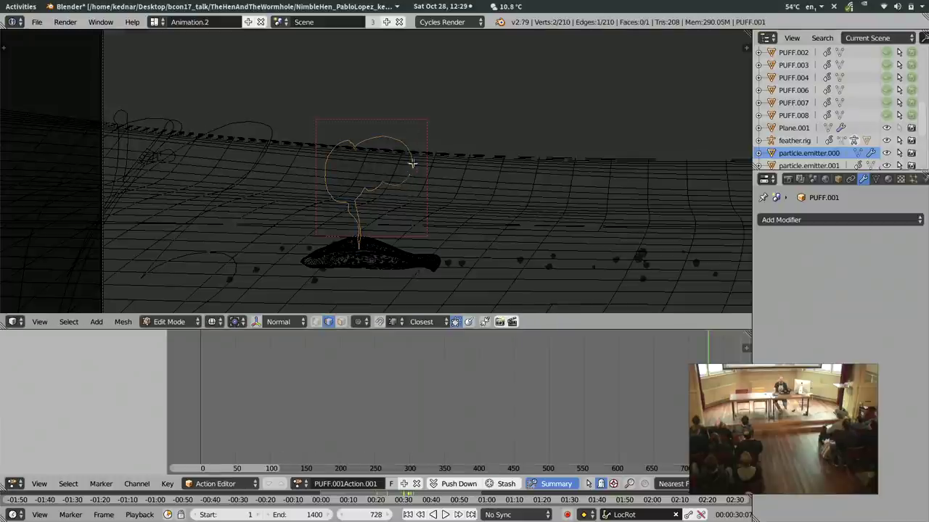
pyautogui.press('Tab')
pyautogui.click(876, 179)
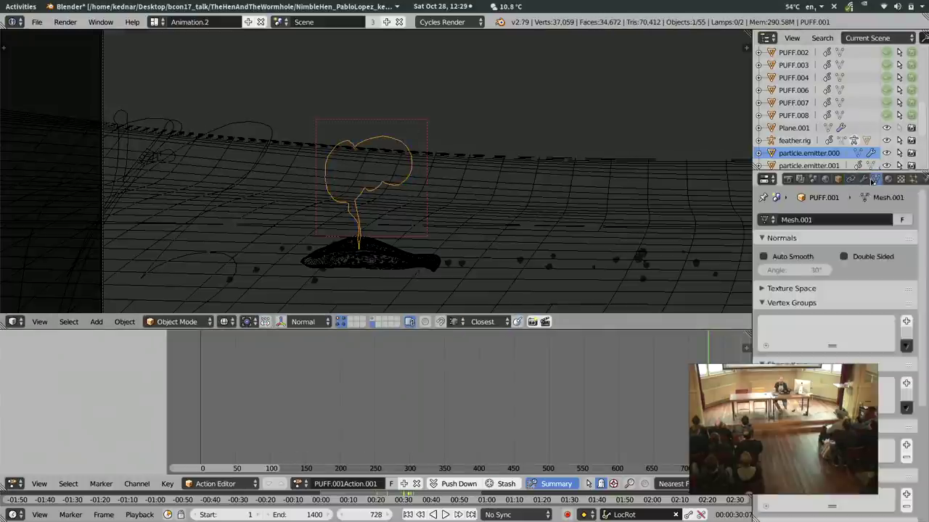
# Step: Check particle.emitter.000 in the scene's object list and reselect PUFF.001
pyautogui.scroll(-1, 811, 131)
pyautogui.click(808, 136)
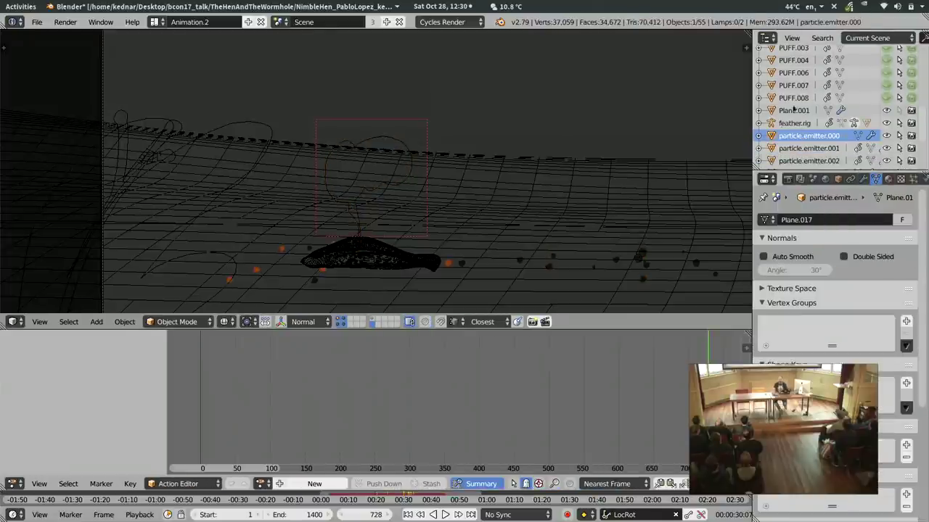
pyautogui.scroll(3, 808, 94)
pyautogui.click(794, 56)
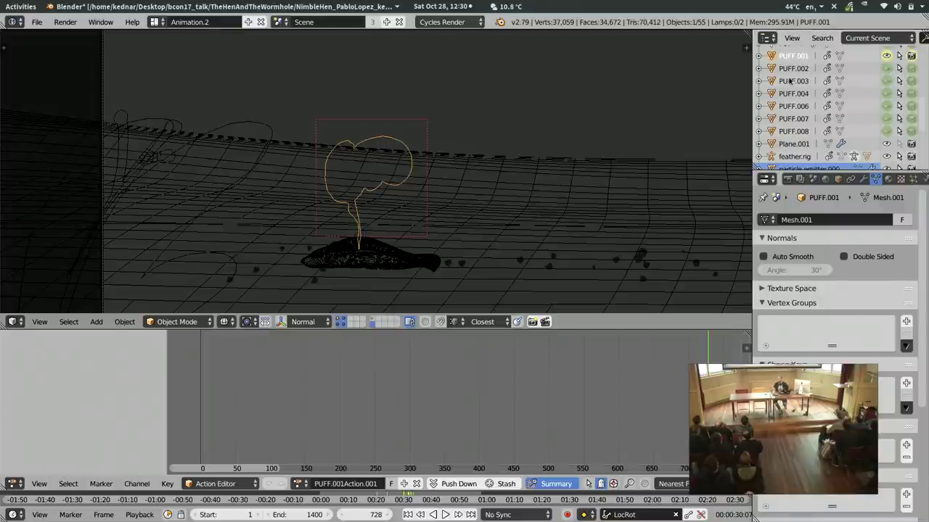
# Step: Show the whole camera frame with textured shading, comparing it once with the wireframe display
pyautogui.press('z')
pyautogui.hotkey('alt', 'z')
pyautogui.keyDown('ctrl'); pyautogui.moveTo(516, 99); pyautogui.dragTo(533, 181, button='middle'); pyautogui.keyUp('ctrl')
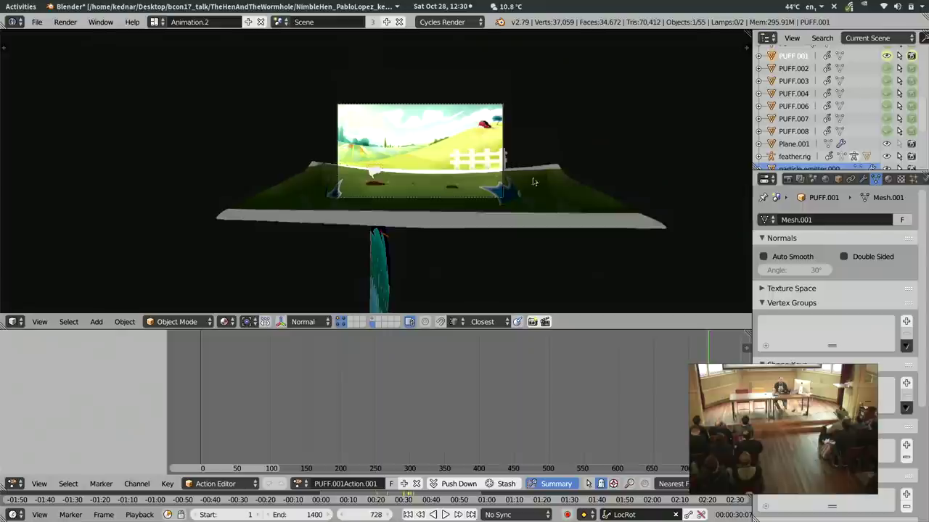
pyautogui.scroll(4, 533, 181)
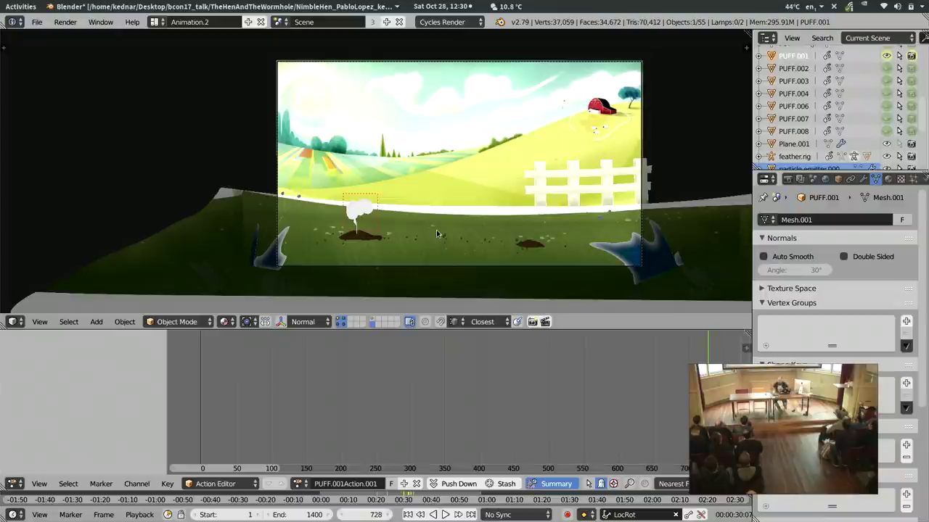
pyautogui.press('z')
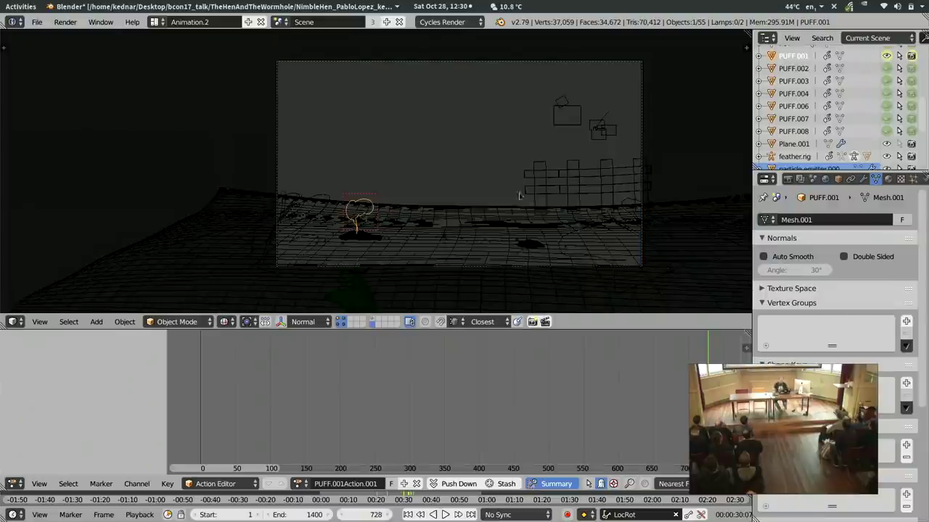
pyautogui.press('z')
pyautogui.hotkey('alt', 'z')
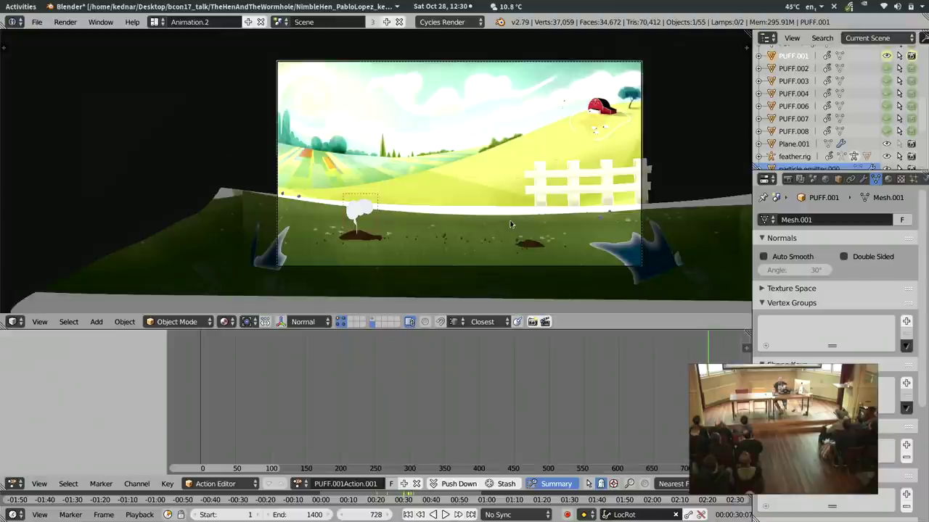